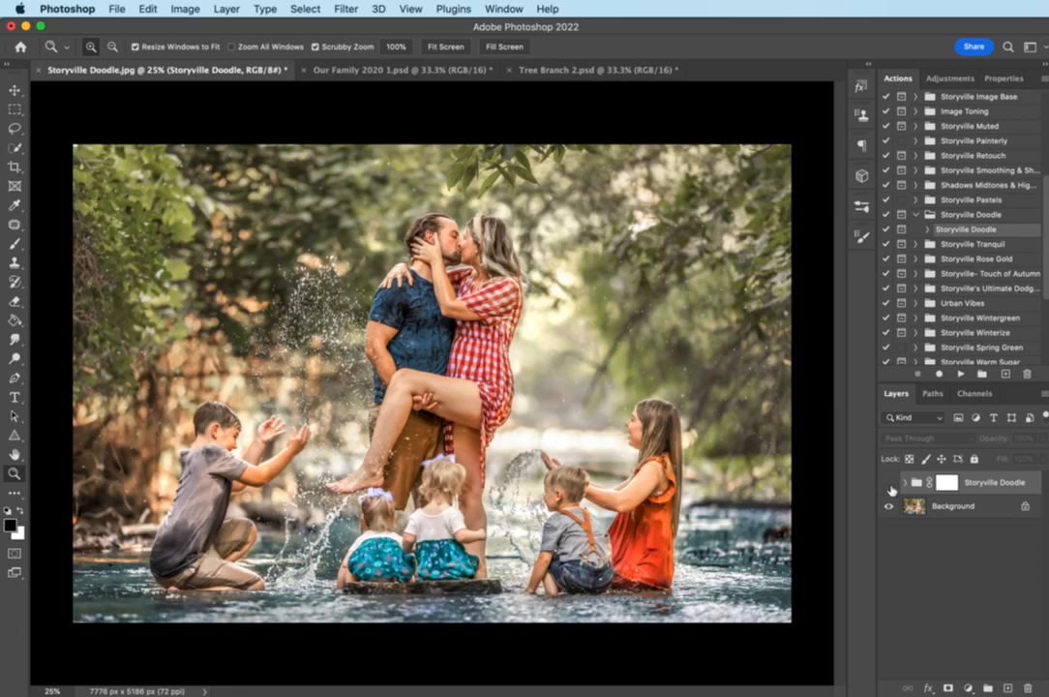
Delete the existing Storyville Doodle layer group and run the Storyville Doodle action on the Background layer.
{"action": "left_click", "coordinate": [890, 483]}
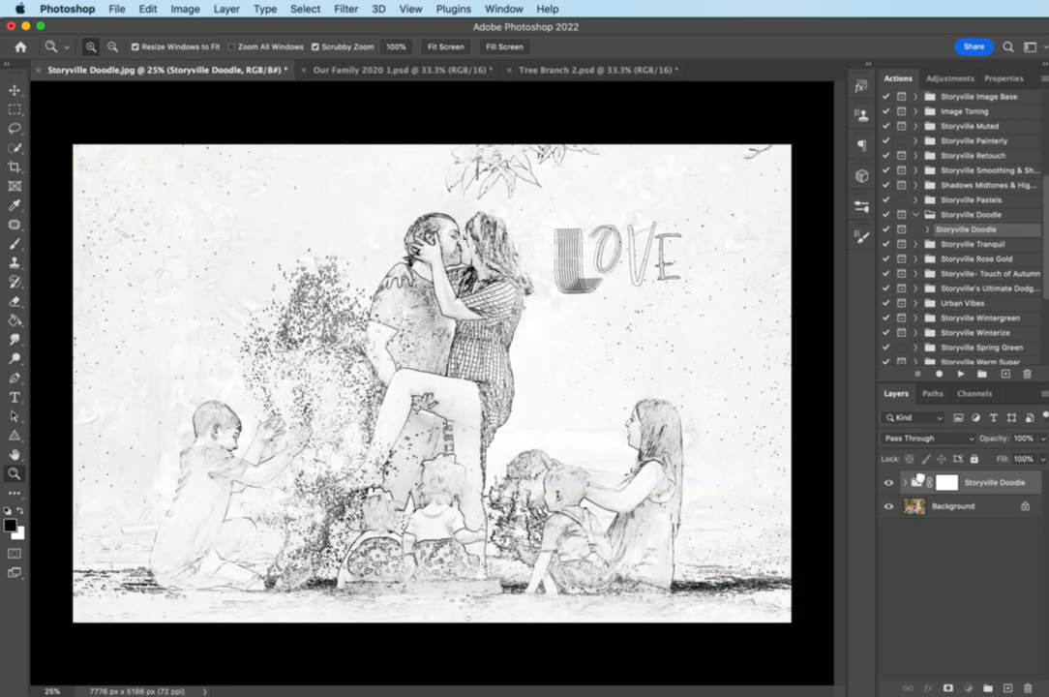
{"action": "left_click_drag", "start_coordinate": [917, 481], "coordinate": [1028, 686]}
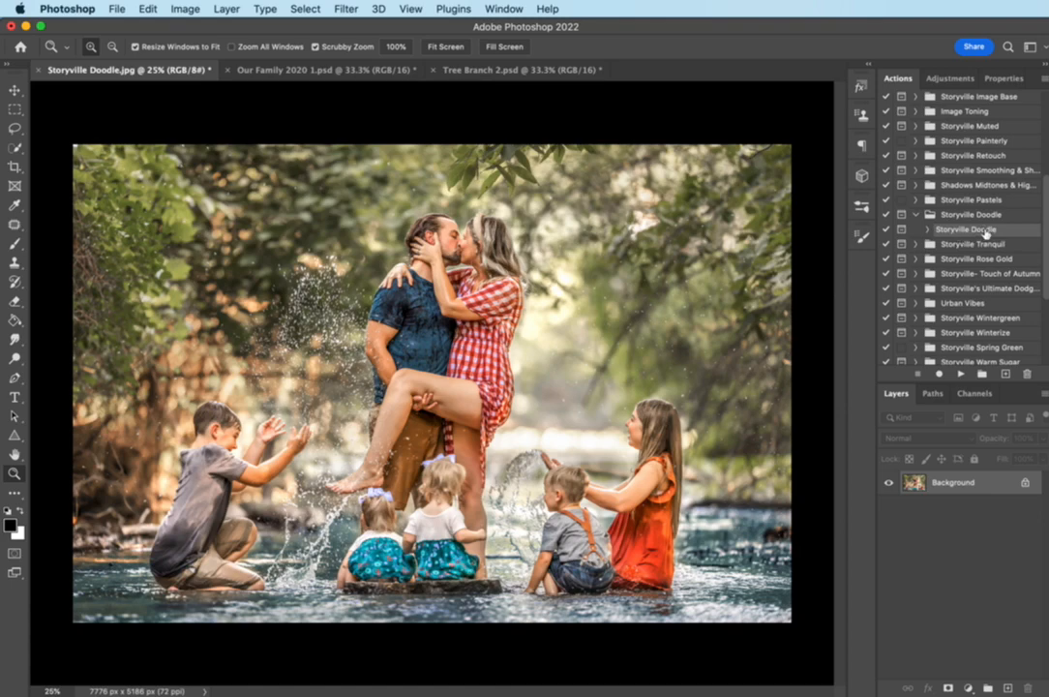
{"action": "left_click", "coordinate": [962, 374]}
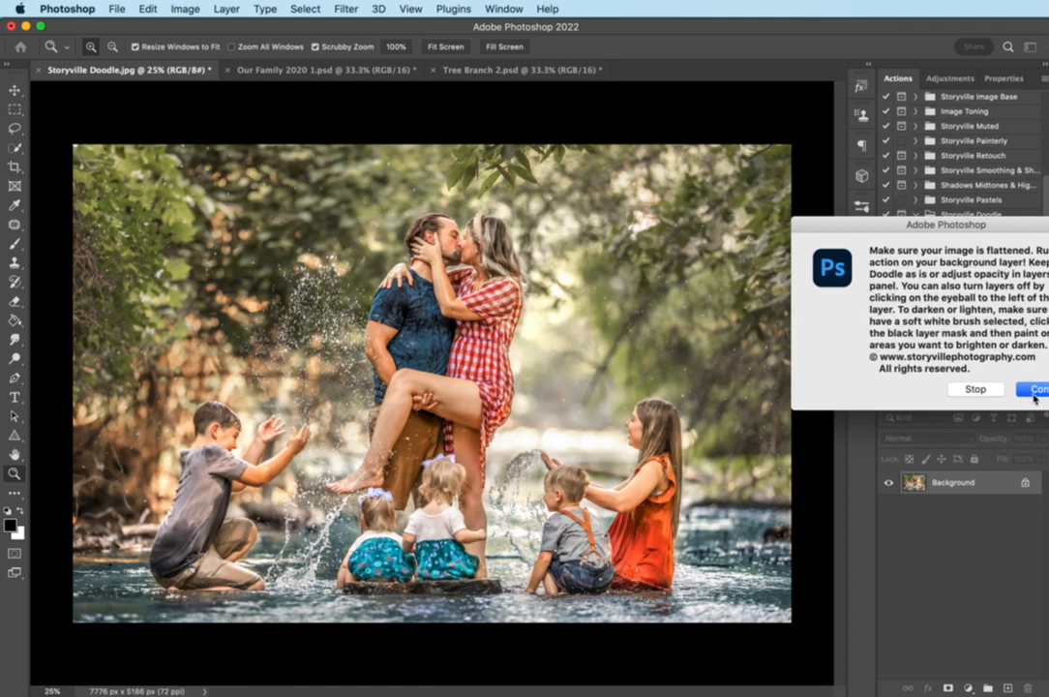
{"action": "left_click", "coordinate": [1034, 390]}
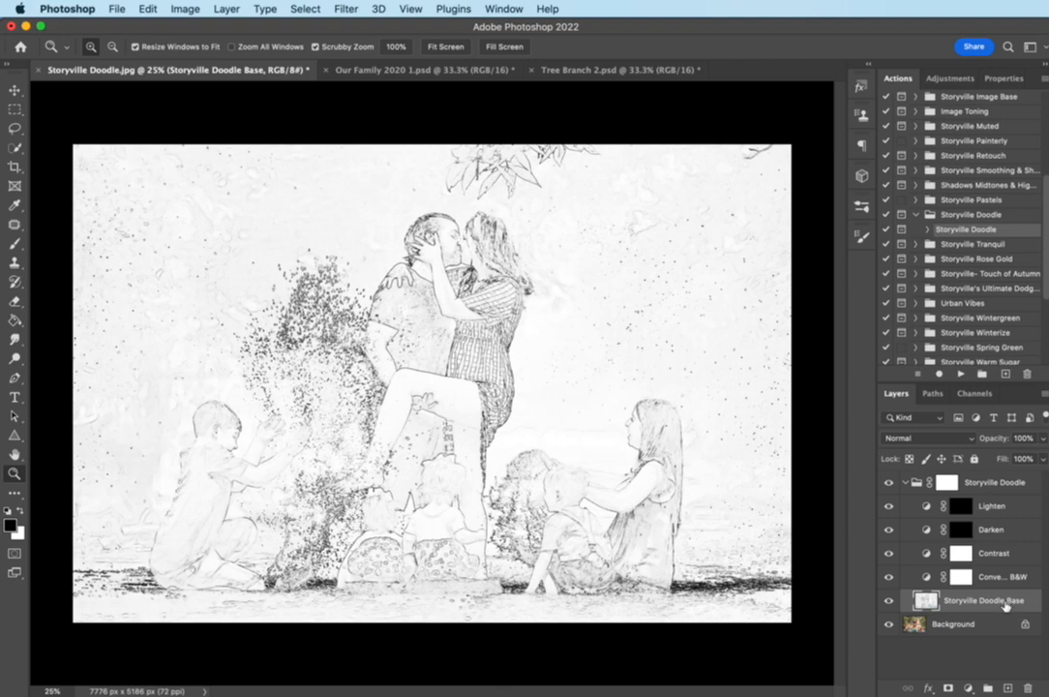
Lower the Storyville Doodle Base layer's opacity to 0% to preview the effect, then restore it to 100%.
{"action": "left_click_drag", "start_coordinate": [1006, 440], "coordinate": [867, 427]}
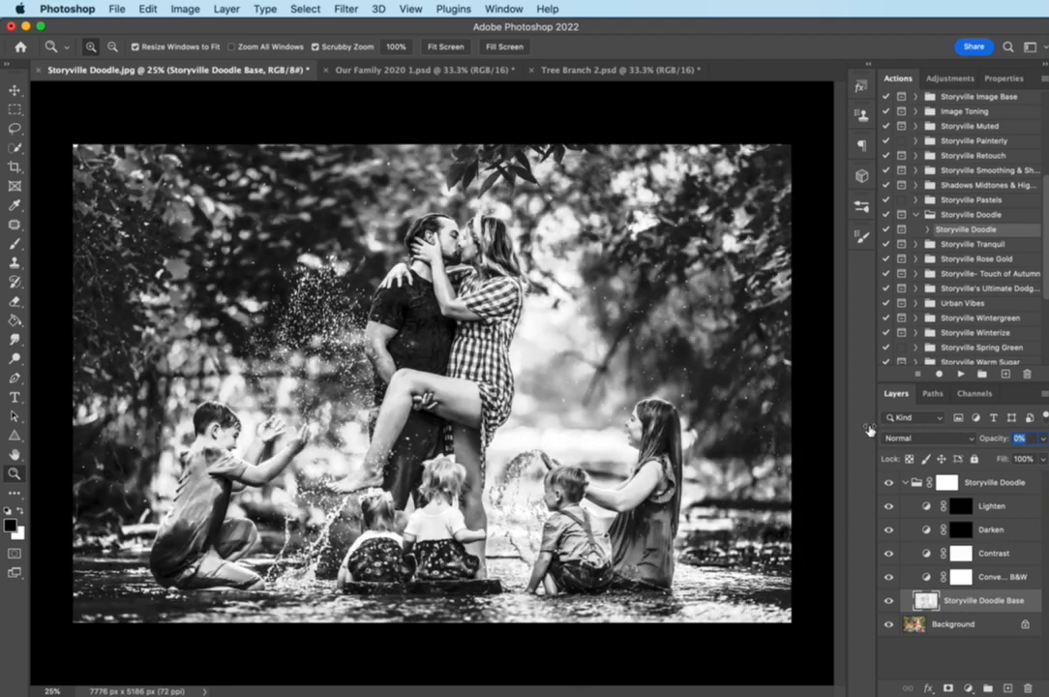
{"action": "mouse_move", "coordinate": [868, 428]}
{"action": "left_mouse_down"}
{"action": "mouse_move", "coordinate": [1023, 436]}
{"action": "mouse_move", "coordinate": [1048, 443]}
{"action": "mouse_move", "coordinate": [1047, 461]}
{"action": "mouse_move", "coordinate": [1014, 443]}
{"action": "left_mouse_up"}
Paint with a soft white brush of up to 900 px on the Darken layer mask over the couple and the children.
{"action": "left_click", "coordinate": [966, 531]}
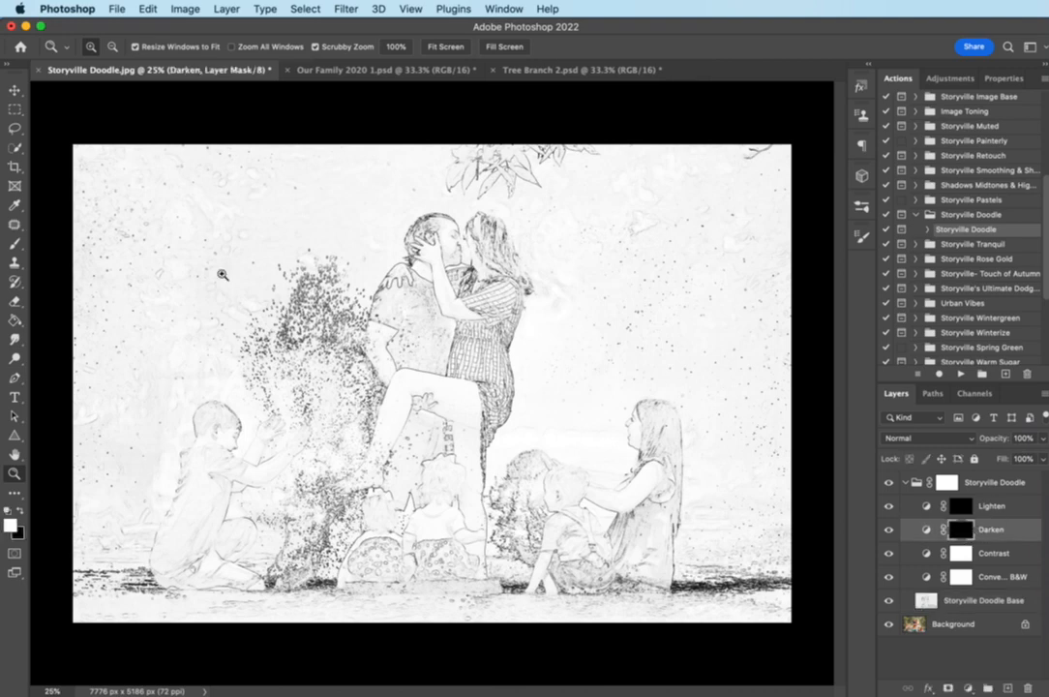
{"action": "left_click", "coordinate": [14, 244]}
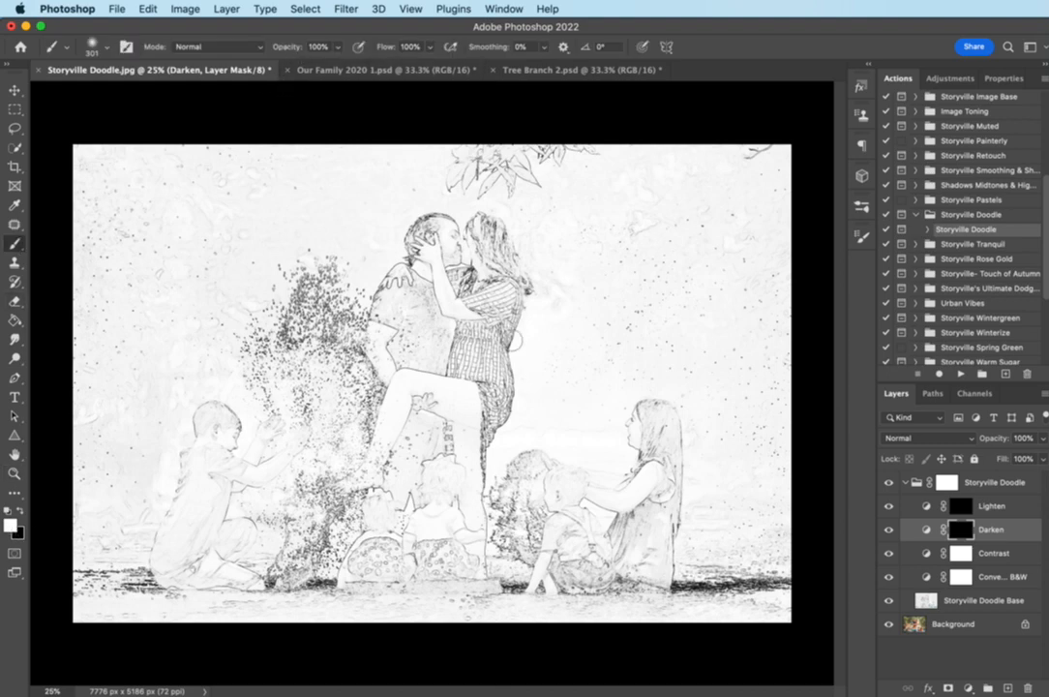
{"action": "key", "text": "]"}
{"action": "key", "text": "]"}
{"action": "key", "text": "]"}
{"action": "key", "text": "]"}
{"action": "key", "text": "]"}
{"action": "mouse_move", "coordinate": [440, 248]}
{"action": "left_mouse_down"}
{"action": "mouse_move", "coordinate": [444, 311]}
{"action": "mouse_move", "coordinate": [463, 248]}
{"action": "mouse_move", "coordinate": [469, 260]}
{"action": "left_mouse_up"}
{"action": "key", "text": "]"}
{"action": "left_click_drag", "start_coordinate": [386, 348], "coordinate": [400, 390]}
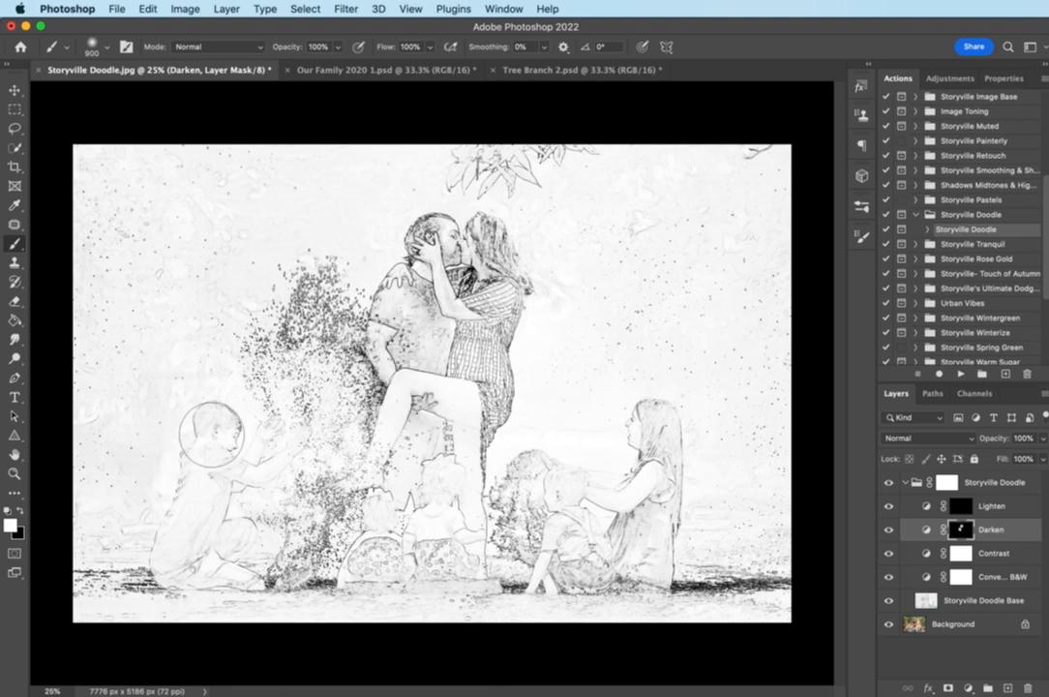
{"action": "mouse_move", "coordinate": [211, 436]}
{"action": "left_mouse_down"}
{"action": "mouse_move", "coordinate": [189, 440]}
{"action": "mouse_move", "coordinate": [261, 387]}
{"action": "mouse_move", "coordinate": [174, 474]}
{"action": "mouse_move", "coordinate": [232, 542]}
{"action": "left_mouse_up"}
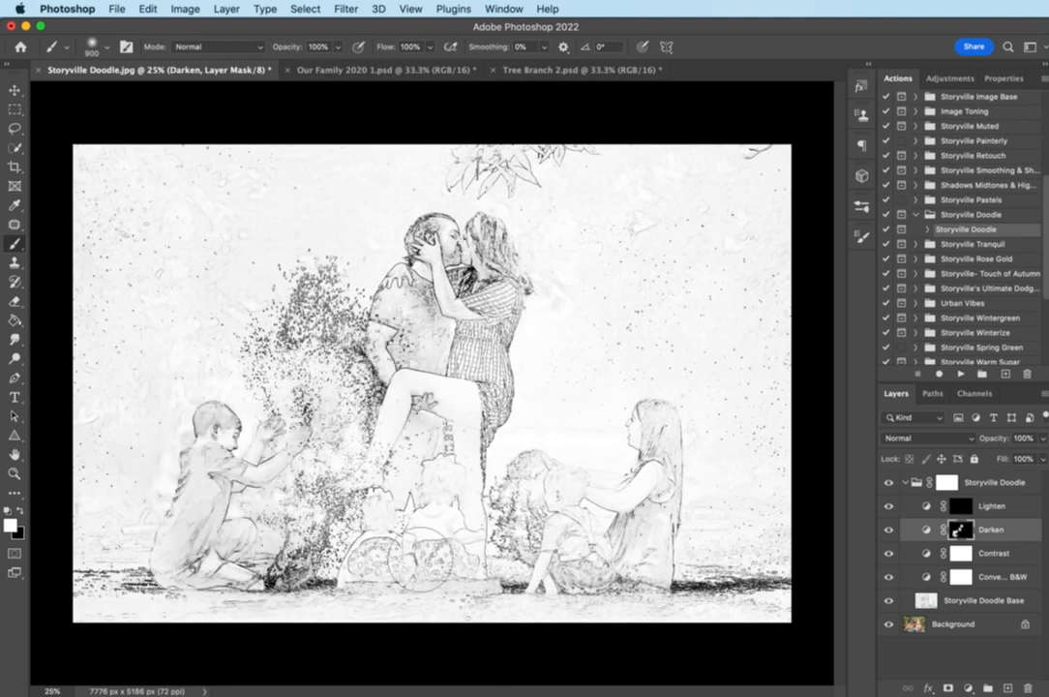
{"action": "mouse_move", "coordinate": [421, 559]}
{"action": "left_mouse_down"}
{"action": "mouse_move", "coordinate": [465, 560]}
{"action": "mouse_move", "coordinate": [373, 508]}
{"action": "mouse_move", "coordinate": [471, 411]}
{"action": "mouse_move", "coordinate": [392, 426]}
{"action": "mouse_move", "coordinate": [513, 465]}
{"action": "mouse_move", "coordinate": [557, 416]}
{"action": "mouse_move", "coordinate": [552, 387]}
{"action": "mouse_move", "coordinate": [574, 494]}
{"action": "left_mouse_up"}
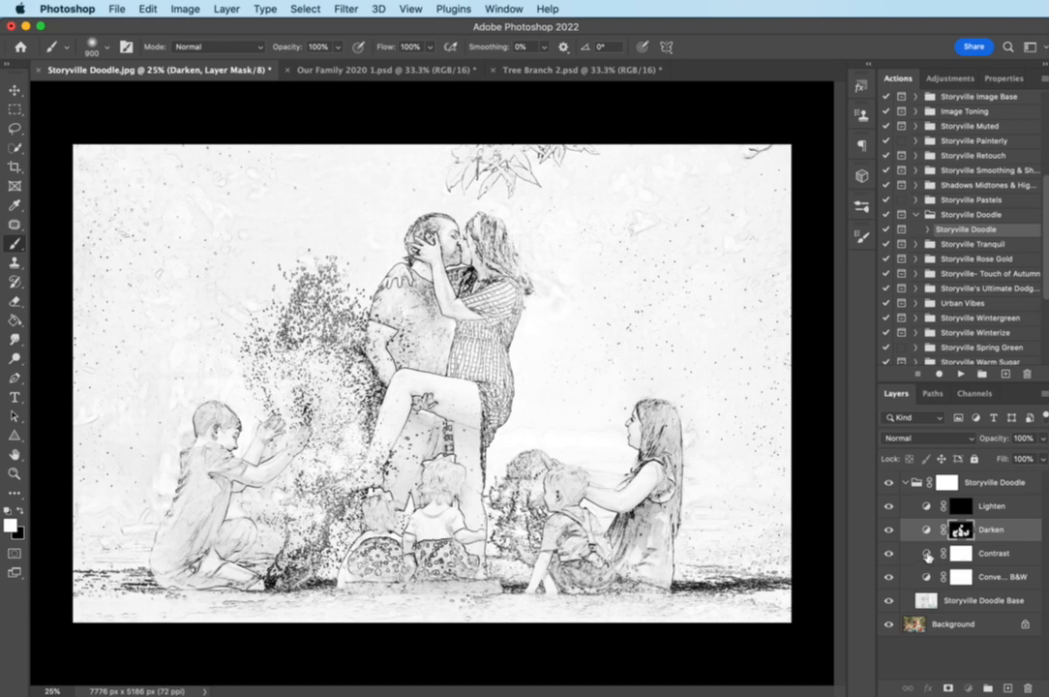
Try the Contrast layer at 100% opacity, then set its opacity to 56%.
{"action": "left_click", "coordinate": [931, 555]}
{"action": "left_click", "coordinate": [1021, 438]}
{"action": "type", "text": "100"}
{"action": "key", "text": "Return"}
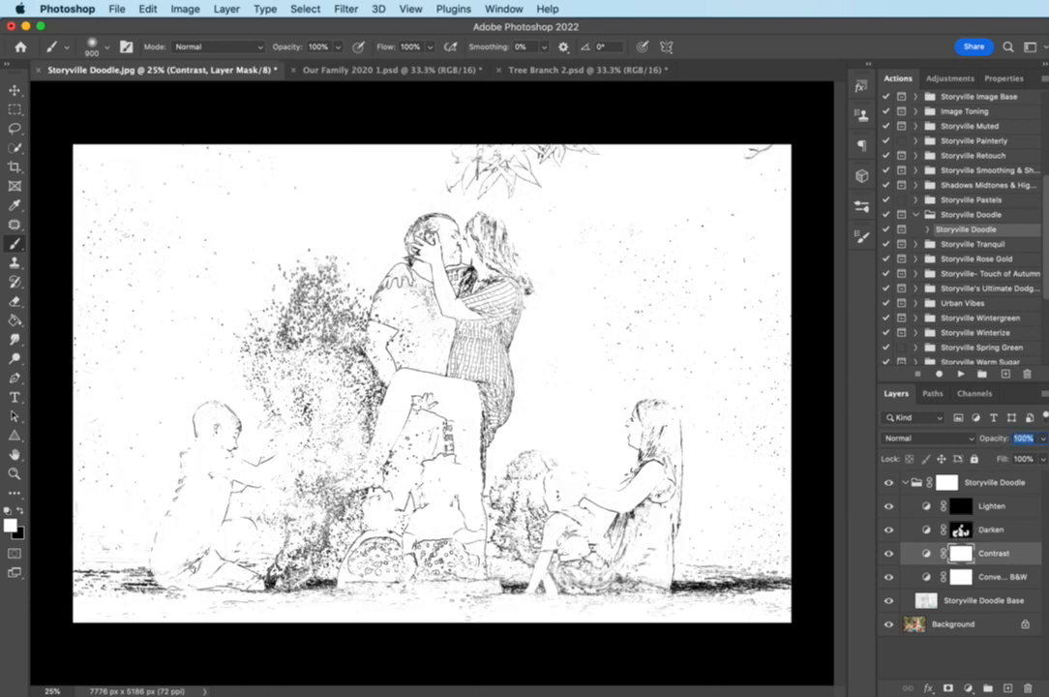
{"action": "left_click_drag", "start_coordinate": [1045, 433], "coordinate": [1023, 434]}
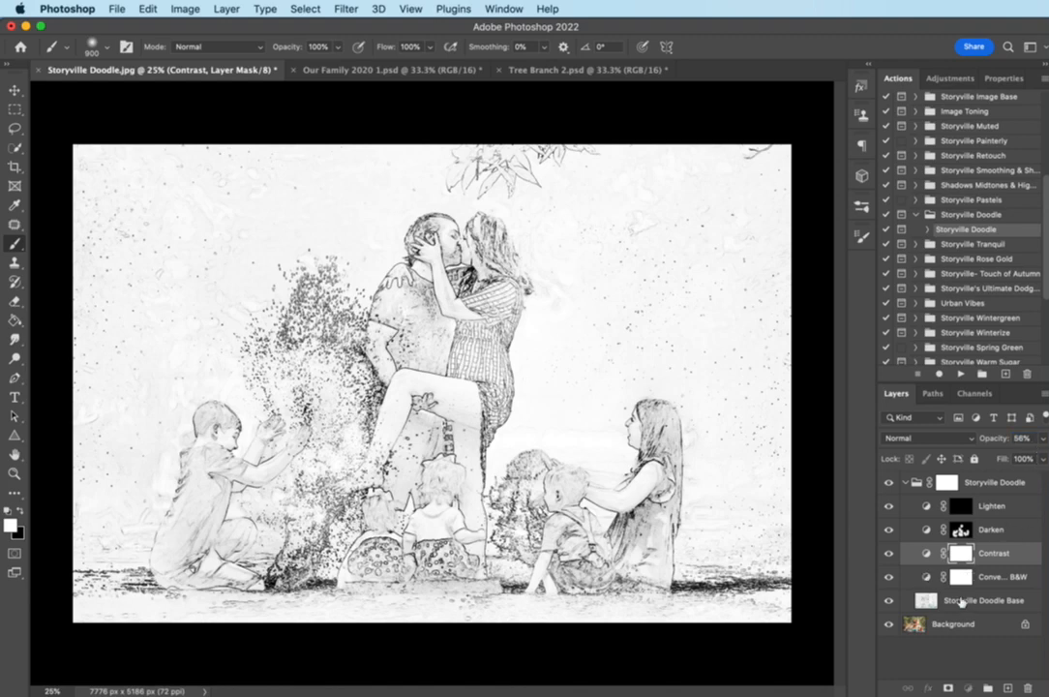
Toggle the Convert to B&W layer, then the whole collapsed Storyville Doodle group, off and on to compare the effect.
{"action": "left_click", "coordinate": [915, 577]}
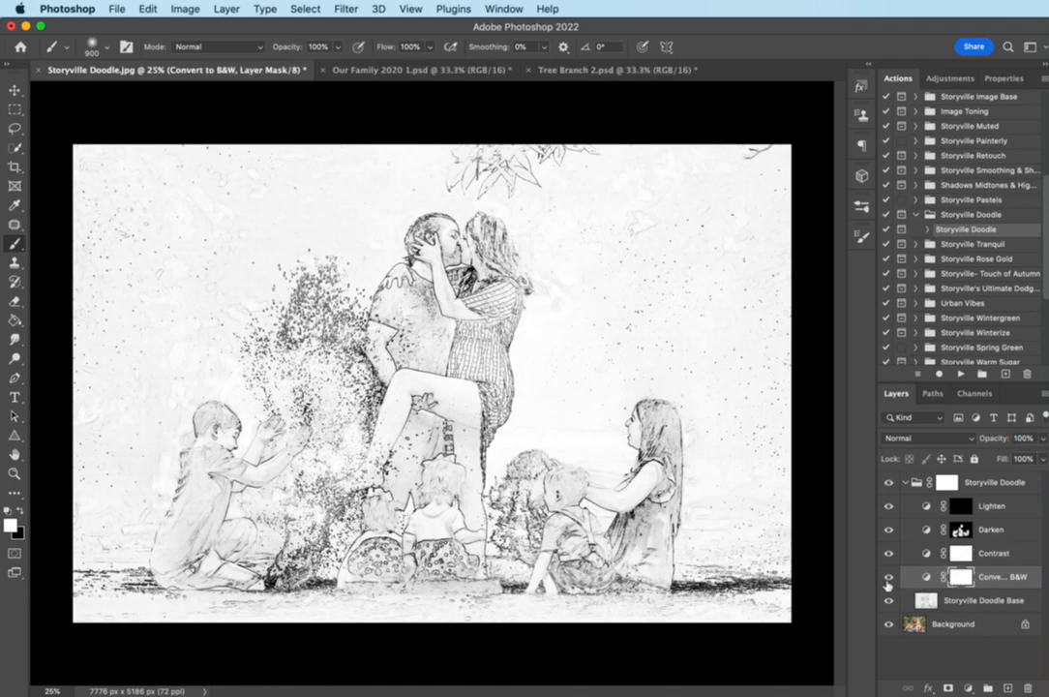
{"action": "left_click", "coordinate": [889, 579]}
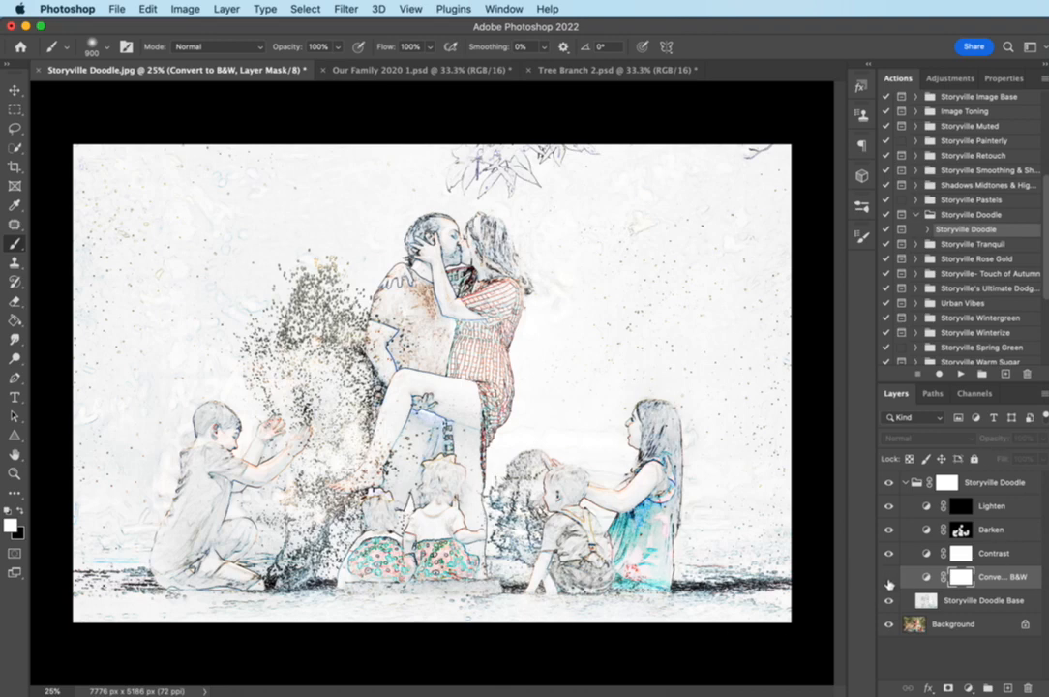
{"action": "left_click", "coordinate": [889, 579]}
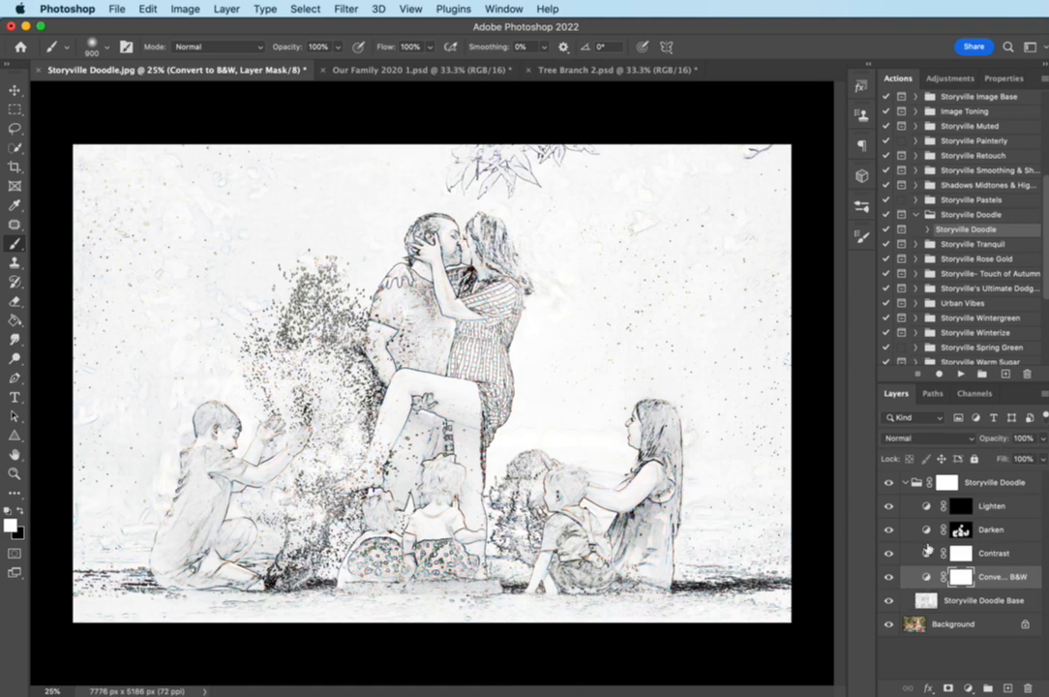
{"action": "left_click", "coordinate": [906, 483]}
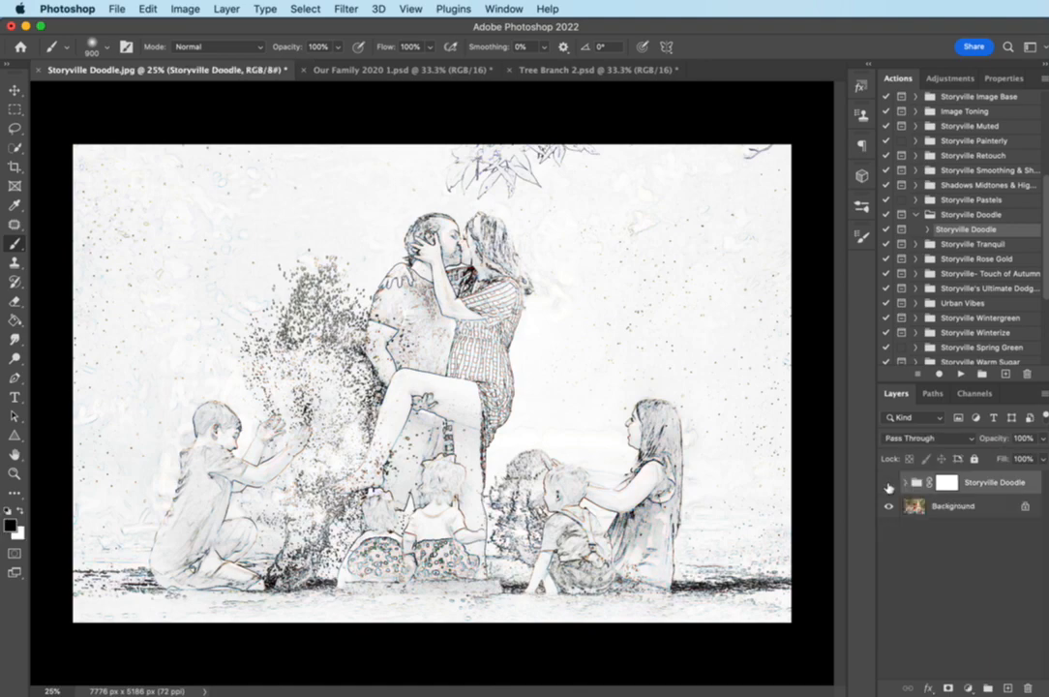
{"action": "left_click", "coordinate": [889, 483]}
{"action": "left_click", "coordinate": [889, 483]}
Add a new layer above the Storyville Doodle group and choose the capital L brush from Storyville Doodle Brushes.
{"action": "left_click", "coordinate": [1023, 686]}
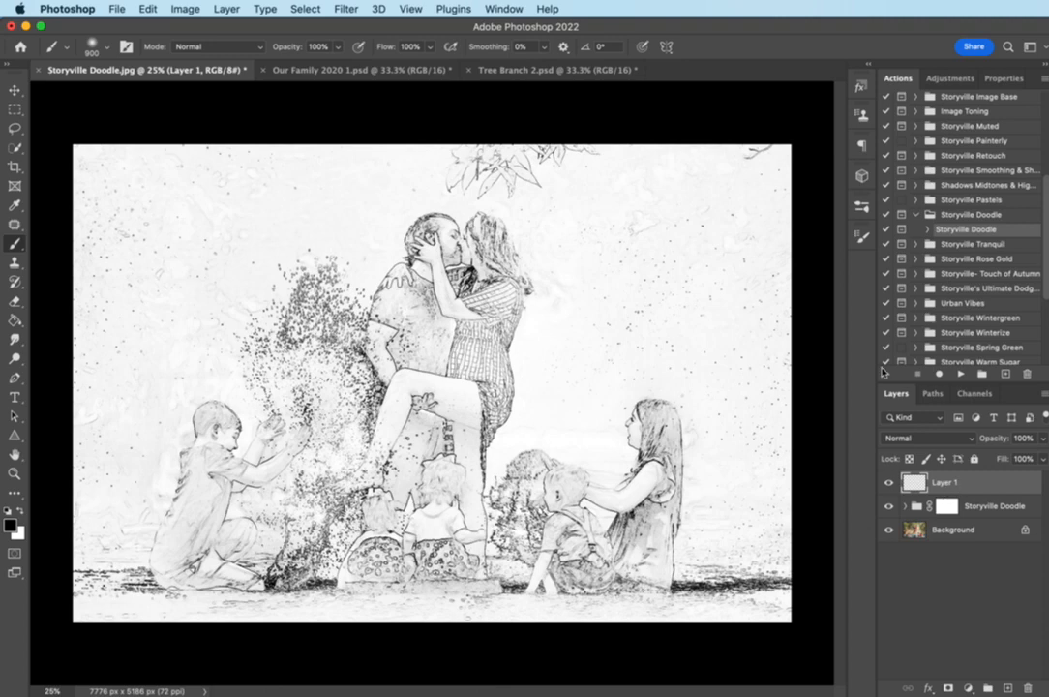
{"action": "left_click", "coordinate": [104, 48]}
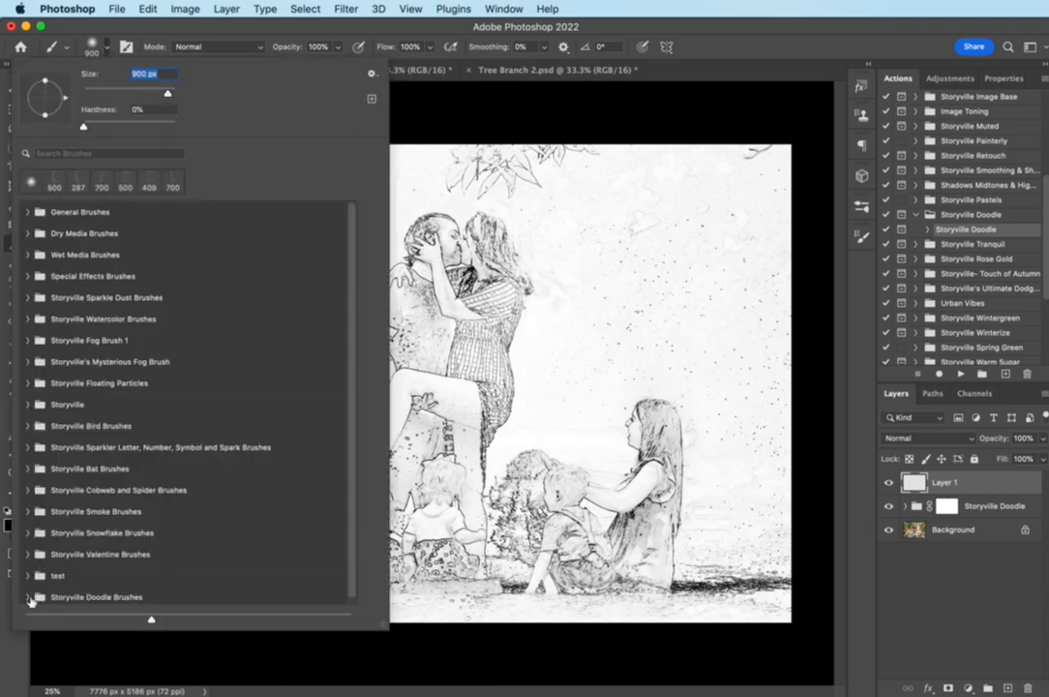
{"action": "left_click", "coordinate": [29, 598]}
{"action": "scroll", "coordinate": [345, 260], "scroll_direction": "down", "scroll_amount": 6}
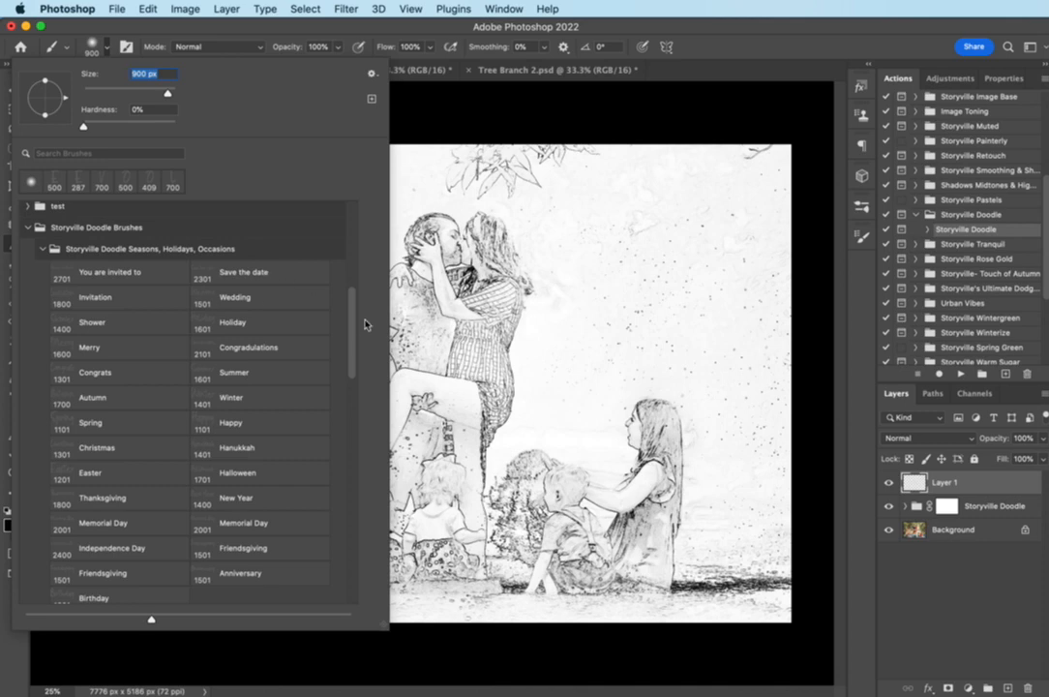
{"action": "mouse_move", "coordinate": [352, 305]}
{"action": "left_mouse_down"}
{"action": "mouse_move", "coordinate": [367, 532]}
{"action": "mouse_move", "coordinate": [365, 519]}
{"action": "left_mouse_up"}
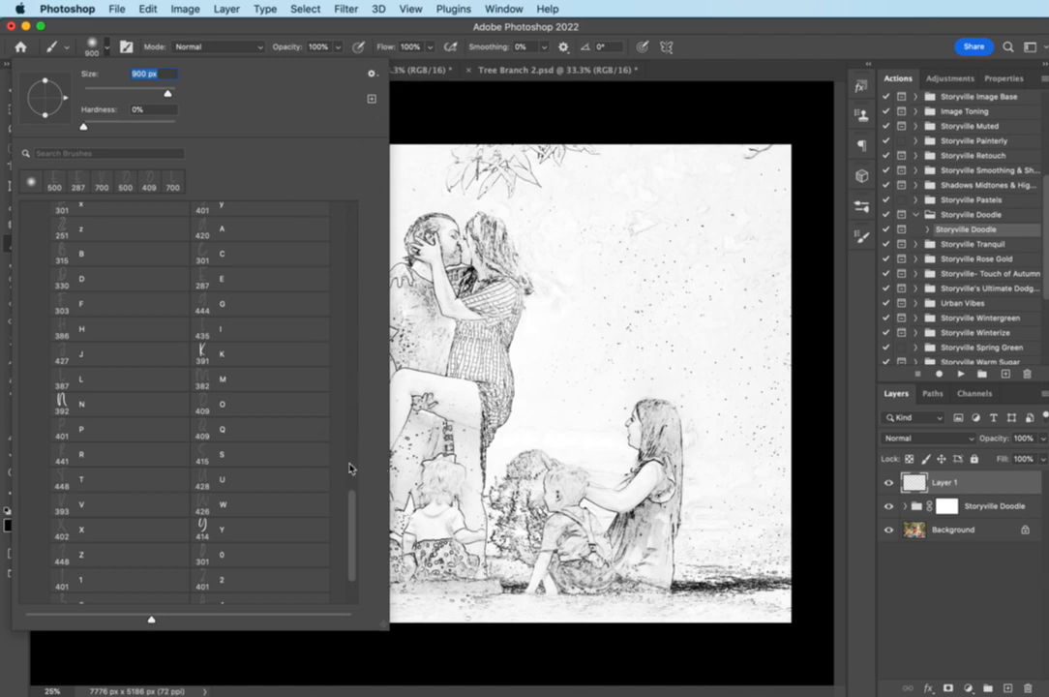
{"action": "left_click", "coordinate": [82, 373]}
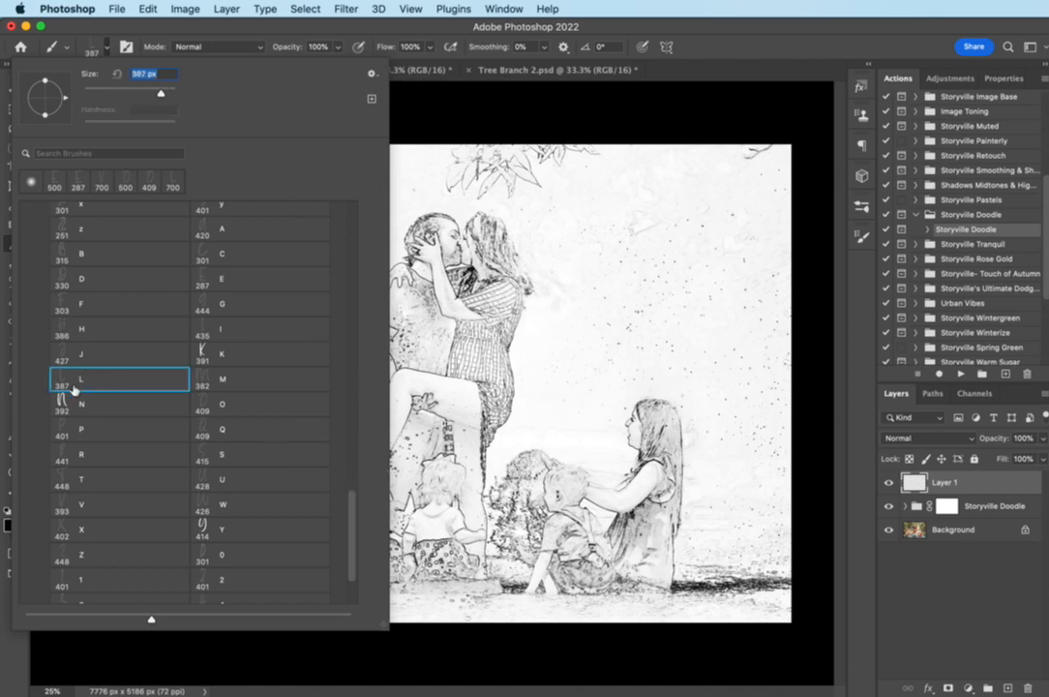
{"action": "left_click", "coordinate": [716, 26]}
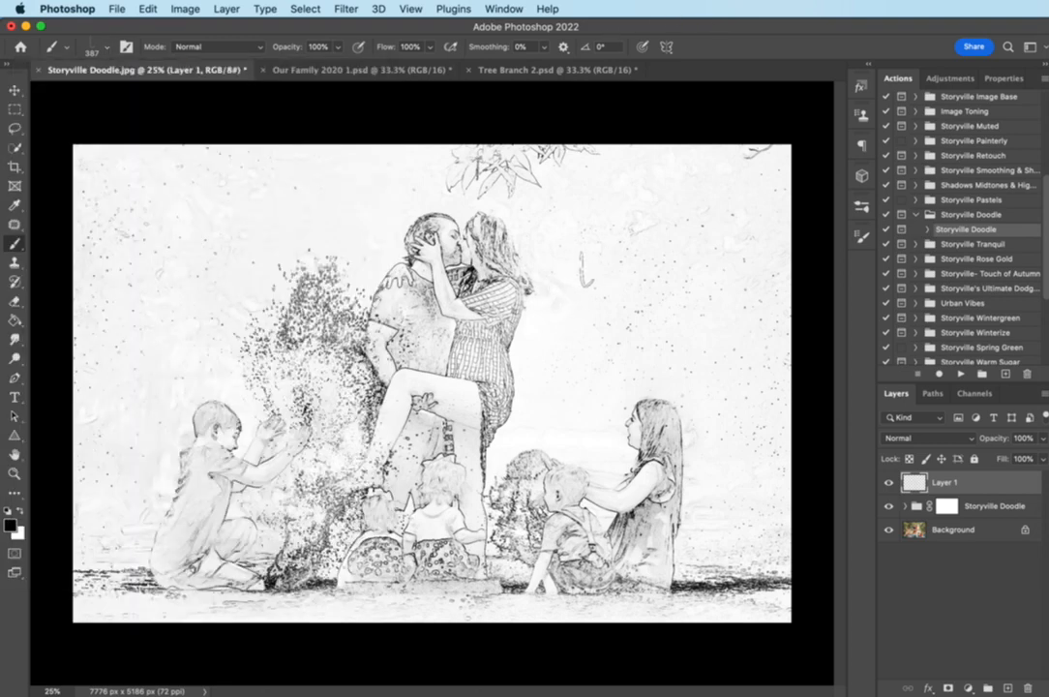
Enlarge the L brush to 800 px and paint a smeared, repeated L in the empty area beside the woman's head.
{"action": "key", "text": "bracketright"}
{"action": "key", "text": "bracketright"}
{"action": "key", "text": "bracketright"}
{"action": "key", "text": "bracketright"}
{"action": "key", "text": "bracketright"}
{"action": "key", "text": "bracketleft"}
{"action": "key", "text": "bracketleft"}
{"action": "key", "text": "bracketleft"}
{"action": "key", "text": "bracketright"}
{"action": "key", "text": "bracketright"}
{"action": "key", "text": "bracketright"}
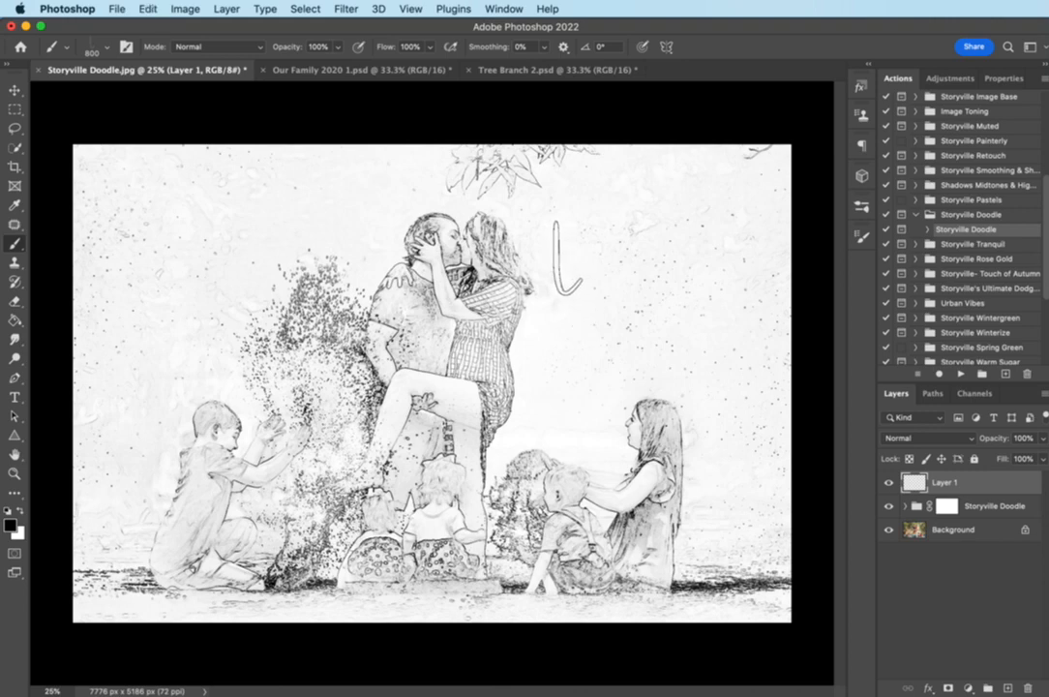
{"action": "left_click", "coordinate": [566, 259]}
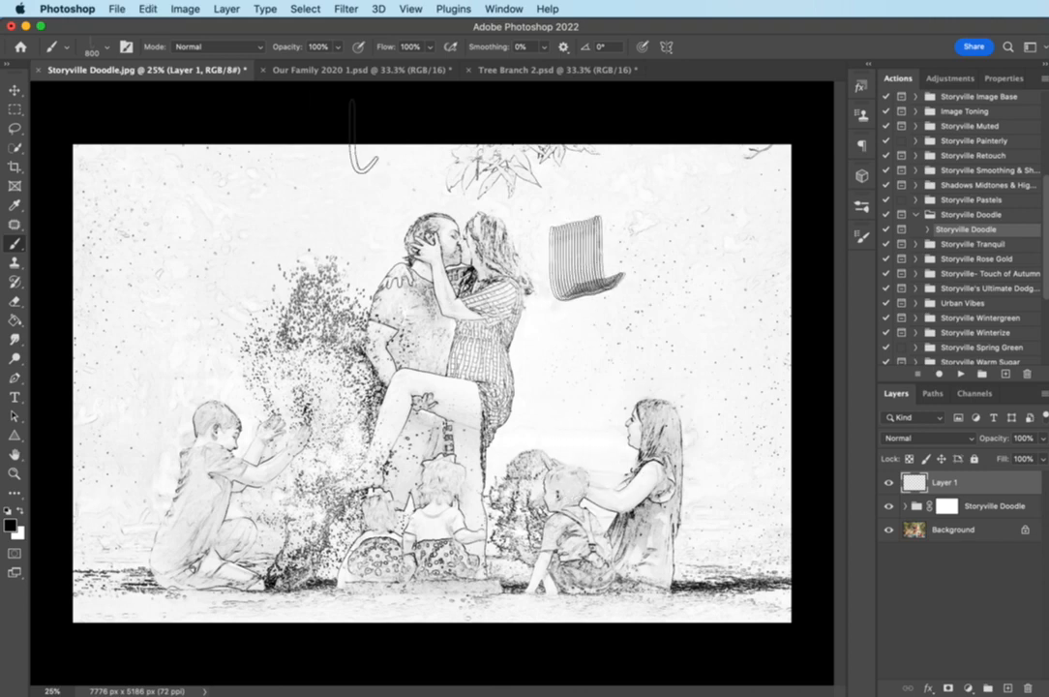
Choose the capital O brush and stamp overlapping Os beside the L at 600 px and 700 px.
{"action": "left_click", "coordinate": [108, 46]}
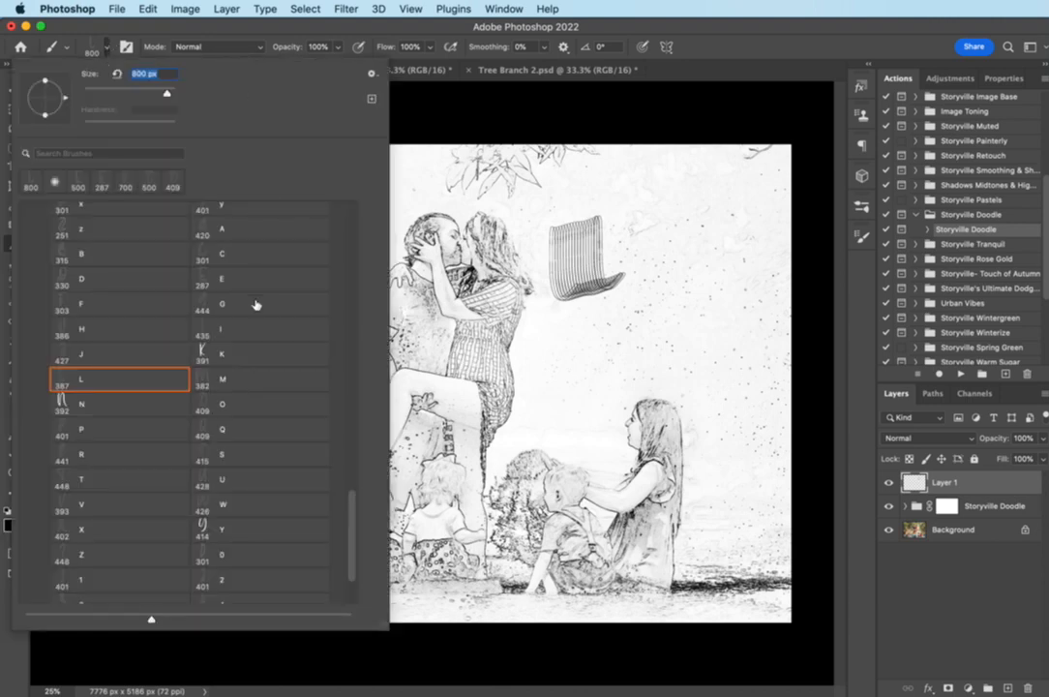
{"action": "left_click", "coordinate": [207, 399]}
{"action": "left_click", "coordinate": [791, 54]}
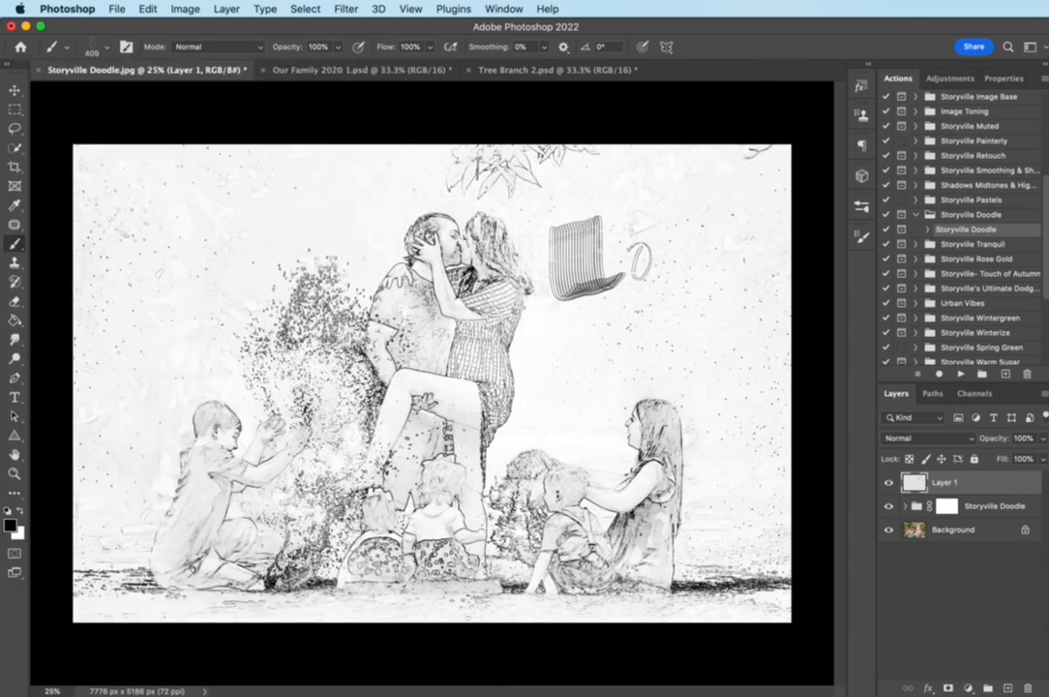
{"action": "key", "text": "bracketright"}
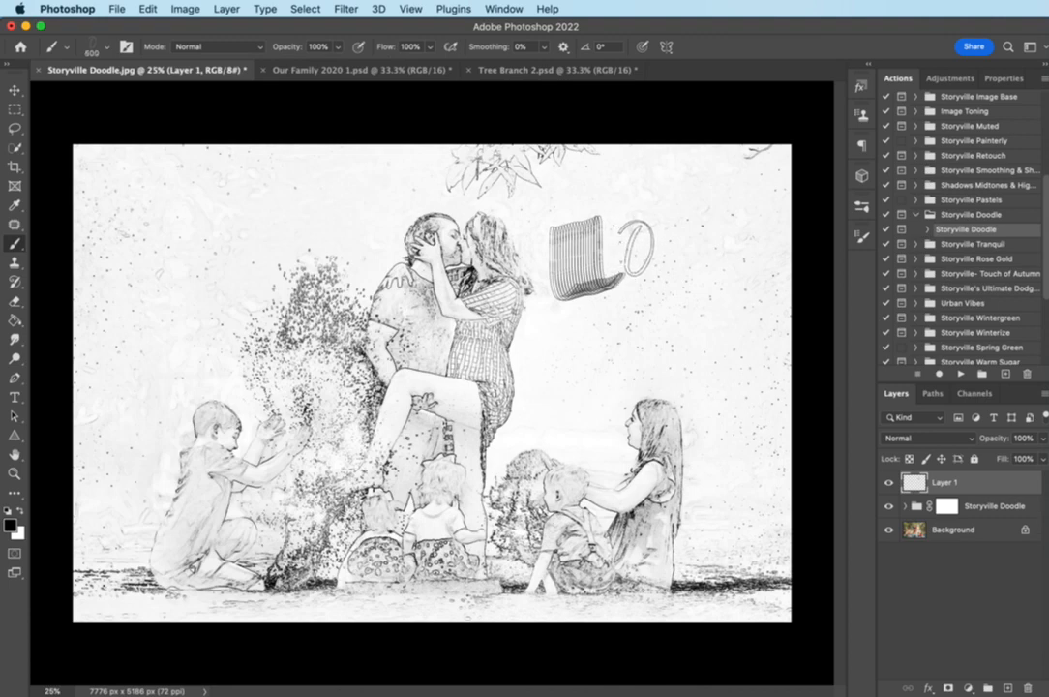
{"action": "left_click", "coordinate": [639, 247]}
{"action": "key", "text": "bracketright"}
{"action": "key", "text": "bracketright"}
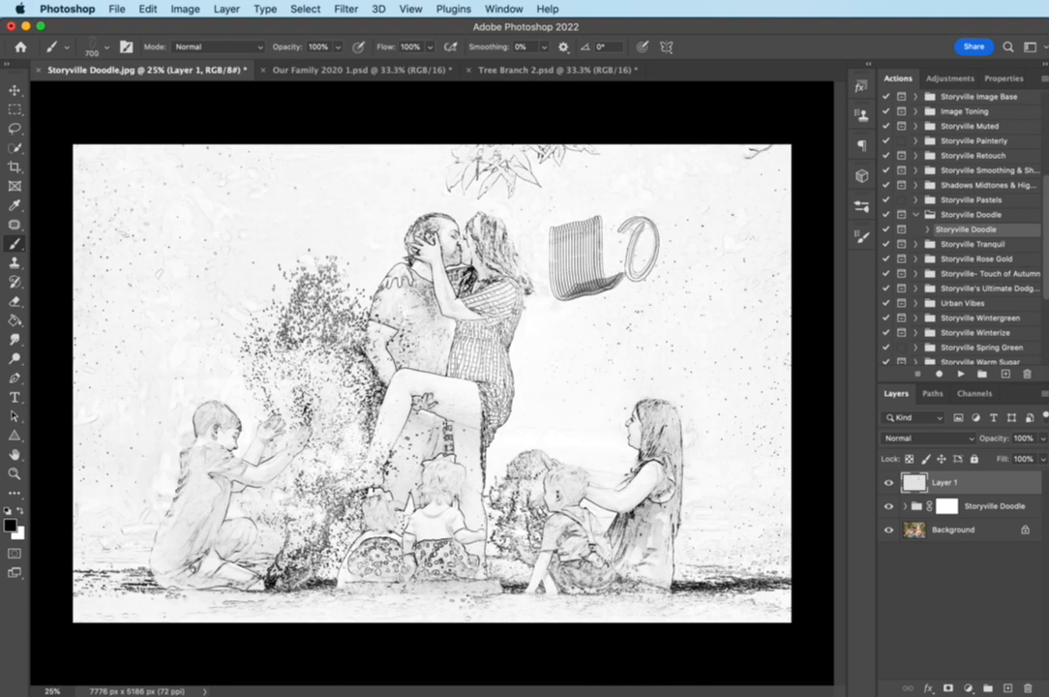
Choose the capital V brush, enlarge it to 800 px and stamp a V after the O.
{"action": "left_click", "coordinate": [101, 46]}
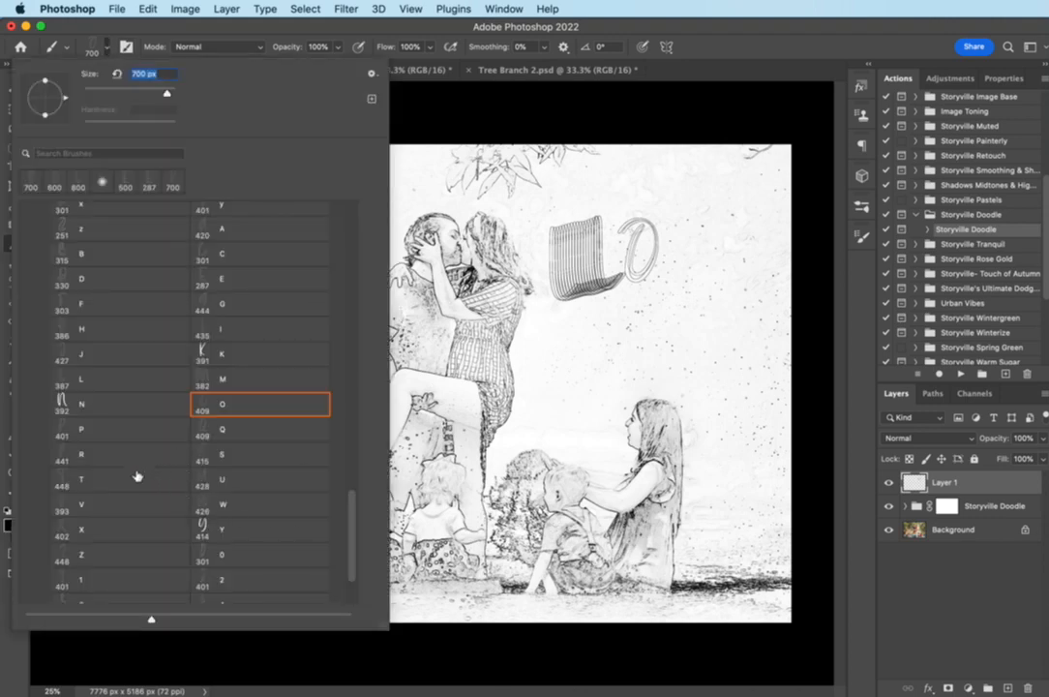
{"action": "left_click", "coordinate": [114, 506]}
{"action": "left_click", "coordinate": [792, 66]}
{"action": "key", "text": "bracketright"}
{"action": "key", "text": "bracketright"}
{"action": "key", "text": "bracketright"}
{"action": "key", "text": "bracketright"}
{"action": "key", "text": "bracketright"}
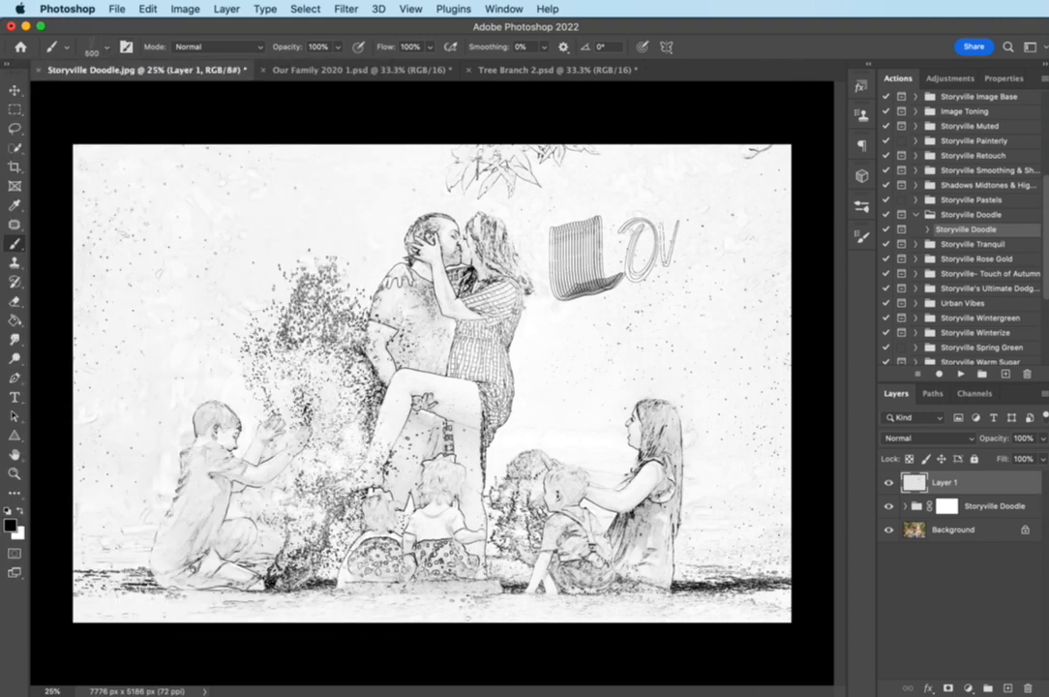
{"action": "left_click", "coordinate": [682, 247]}
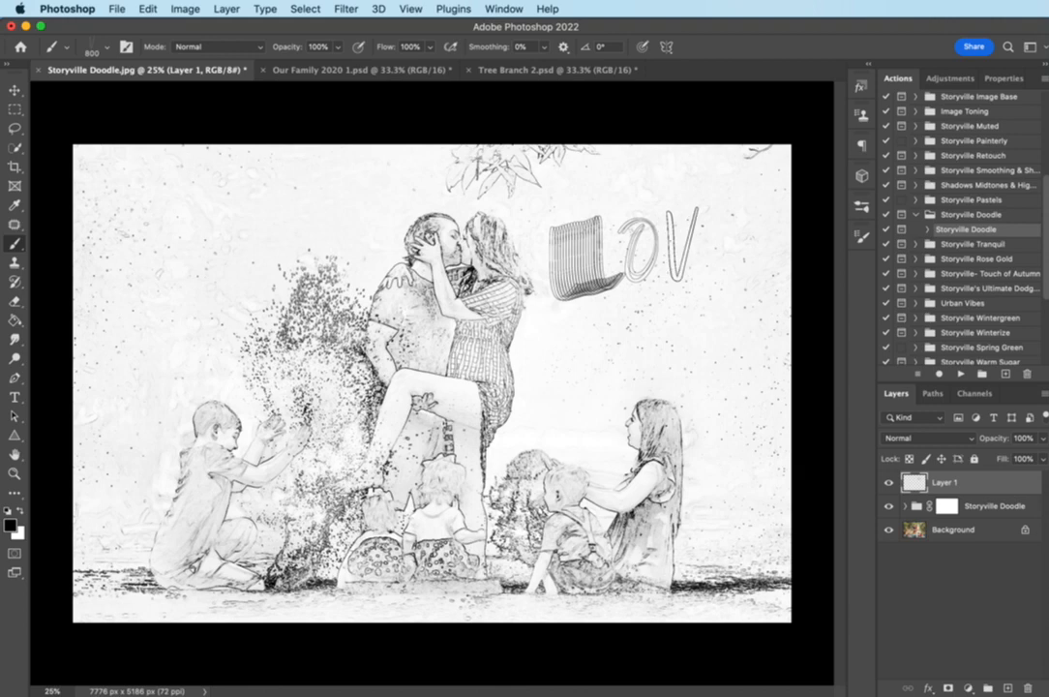
Choose the capital E brush, enlarge it to 700 px and stamp an E after the V to complete LOVE.
{"action": "left_click", "coordinate": [105, 48]}
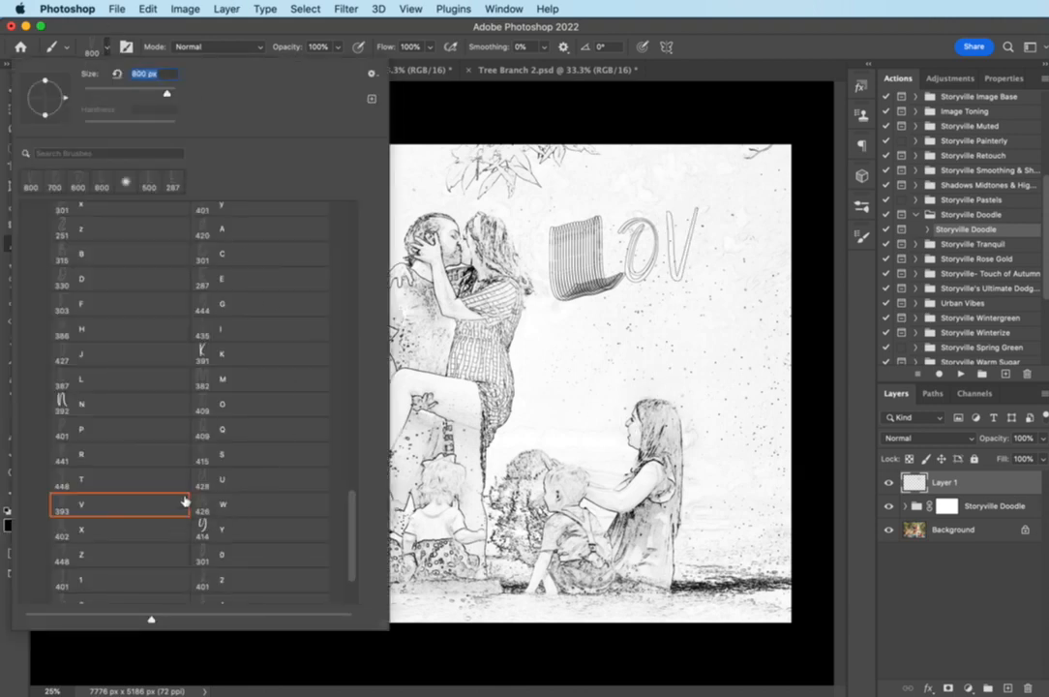
{"action": "left_click", "coordinate": [203, 279]}
{"action": "key", "text": "Return"}
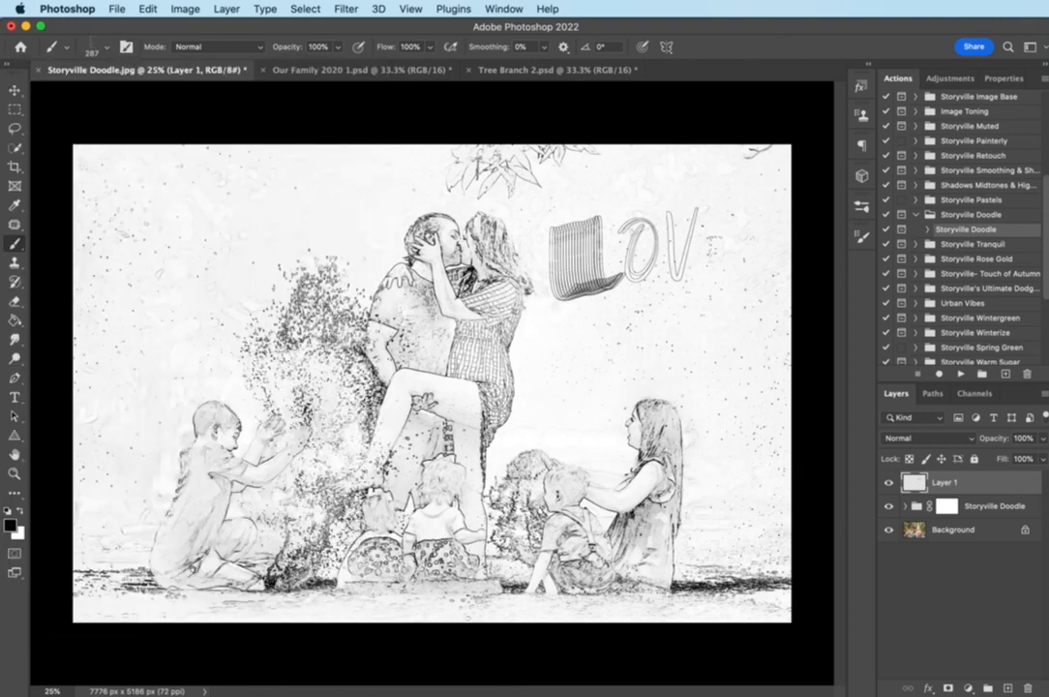
{"action": "left_click", "coordinate": [717, 244]}
{"action": "left_click", "coordinate": [716, 244]}
{"action": "key", "text": "]"}
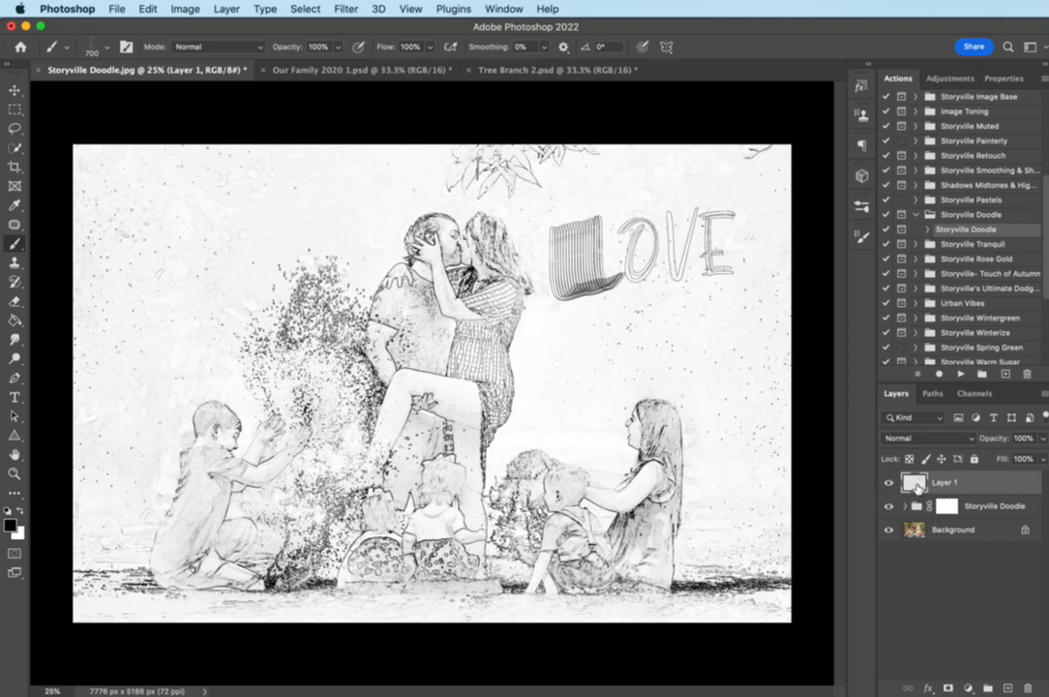
{"action": "key", "text": "space"}
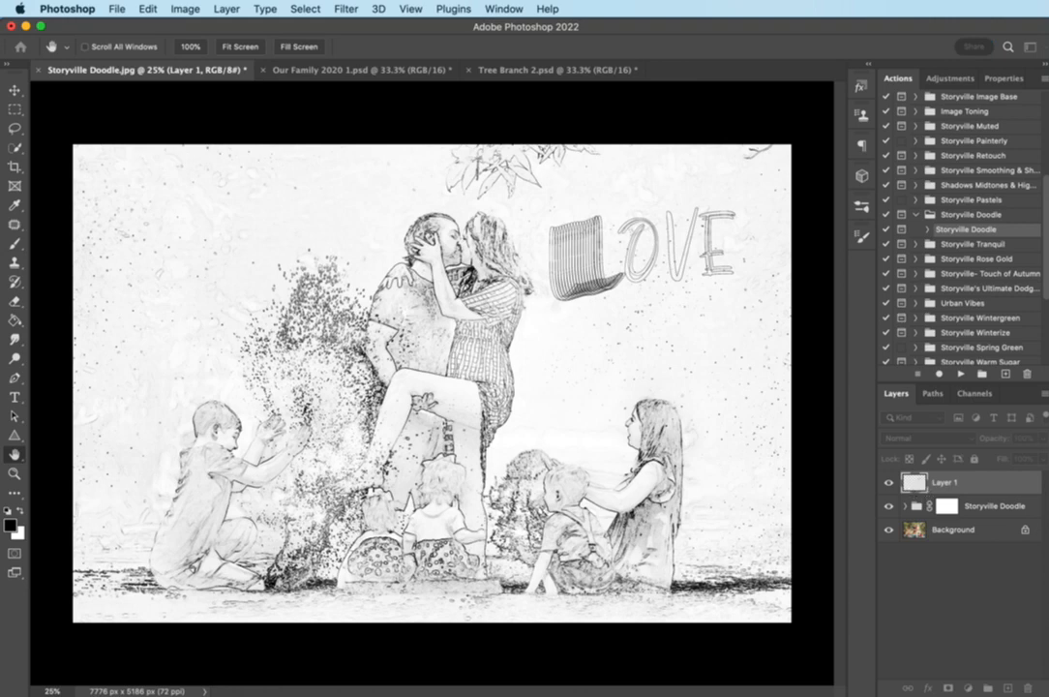
Free-transform Layer 1 to move the LOVE lettering up into the photo's upper-right corner area.
{"action": "key", "text": "Escape"}
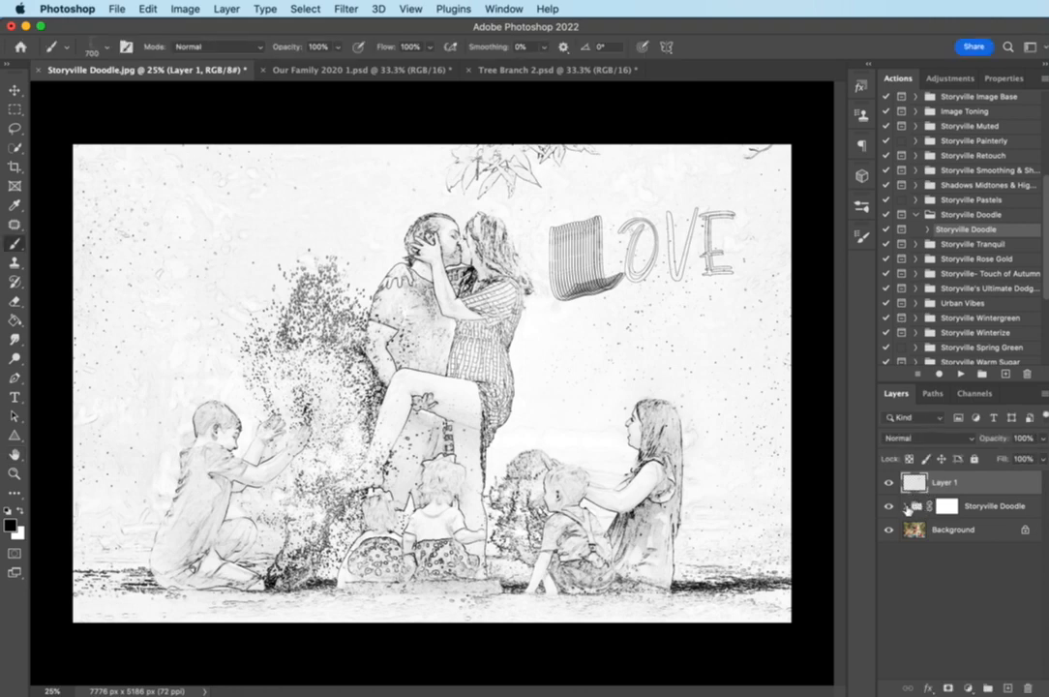
{"action": "key", "text": "super+t"}
{"action": "left_click_drag", "start_coordinate": [612, 248], "coordinate": [711, 204]}
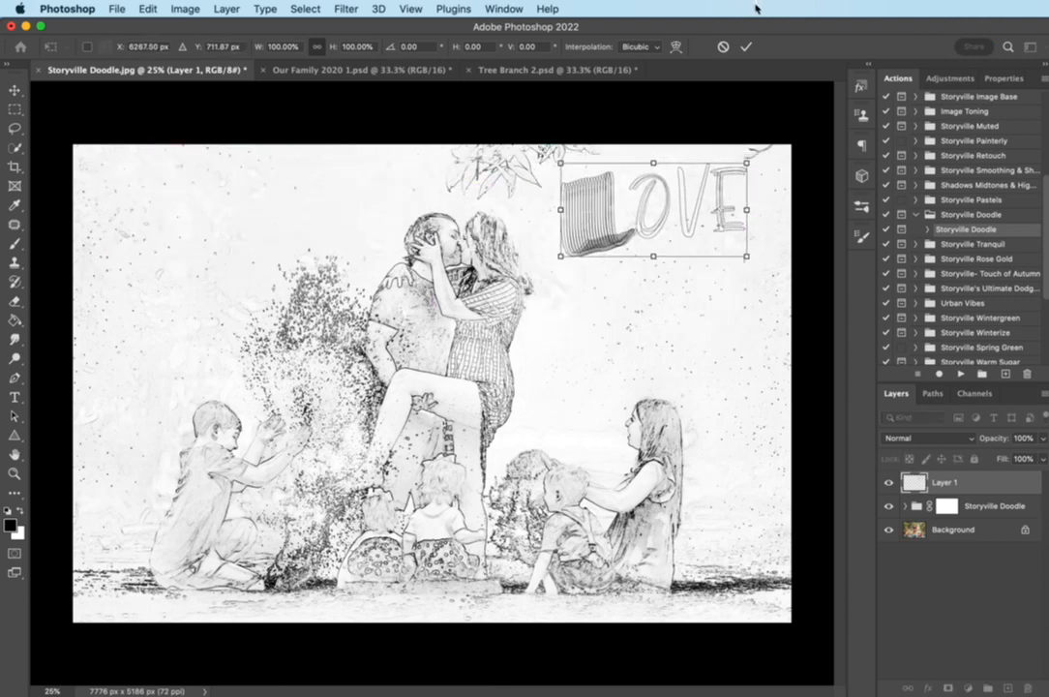
{"action": "key", "text": "b"}
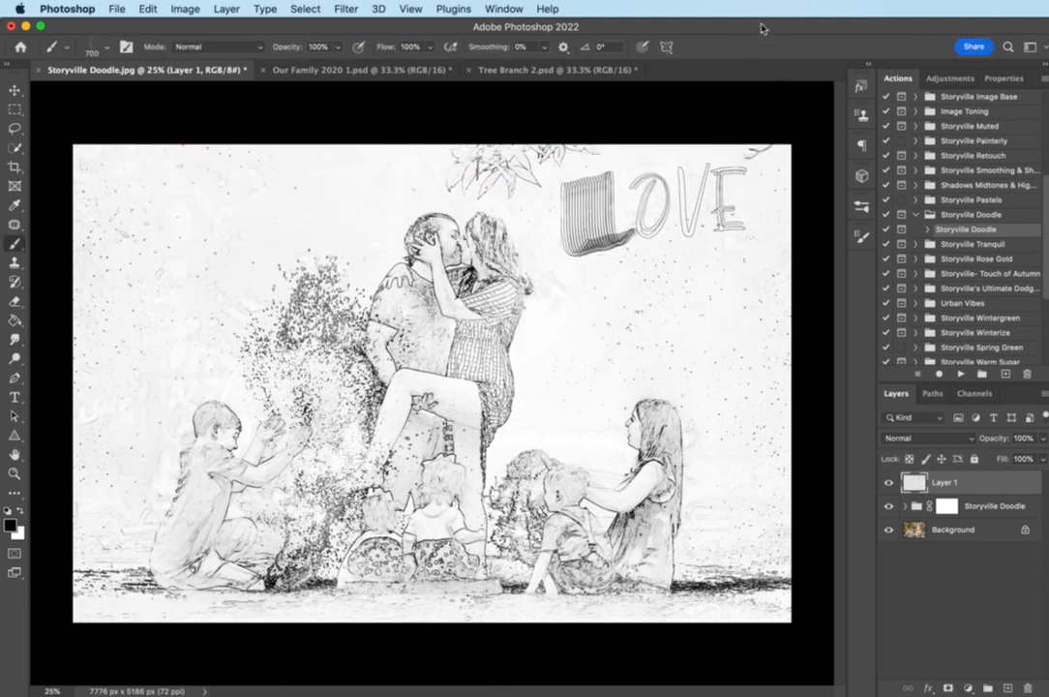
Switch to Our Family 2020 1.psd, choose the soft round brush and run the Storyville Doodle action on the photo.
{"action": "left_click", "coordinate": [368, 68]}
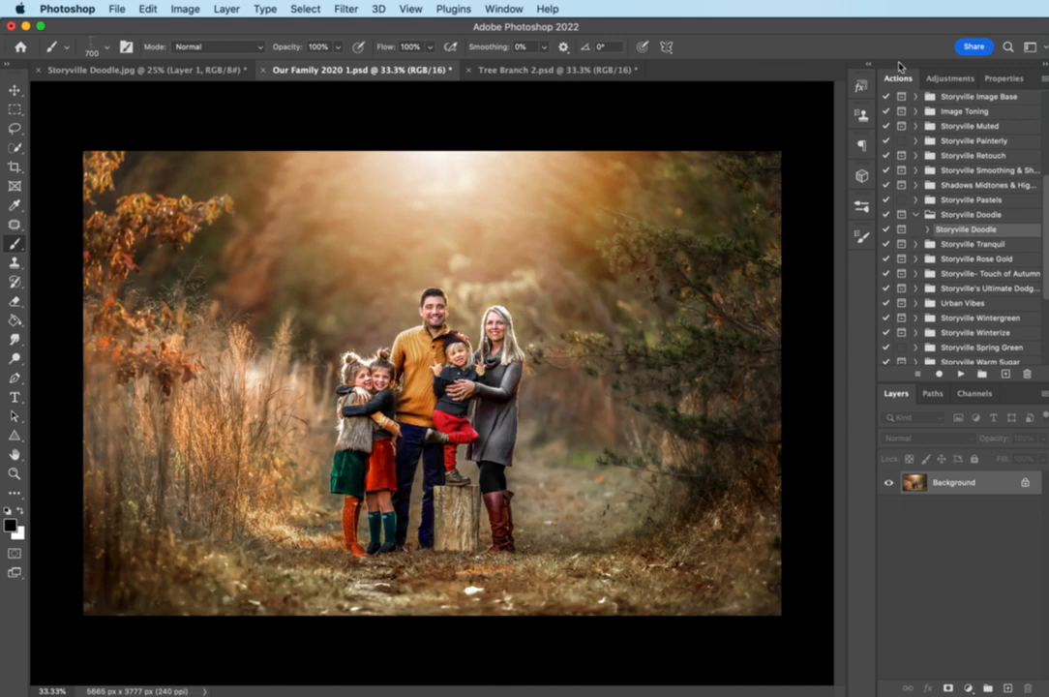
{"action": "left_click", "coordinate": [106, 47]}
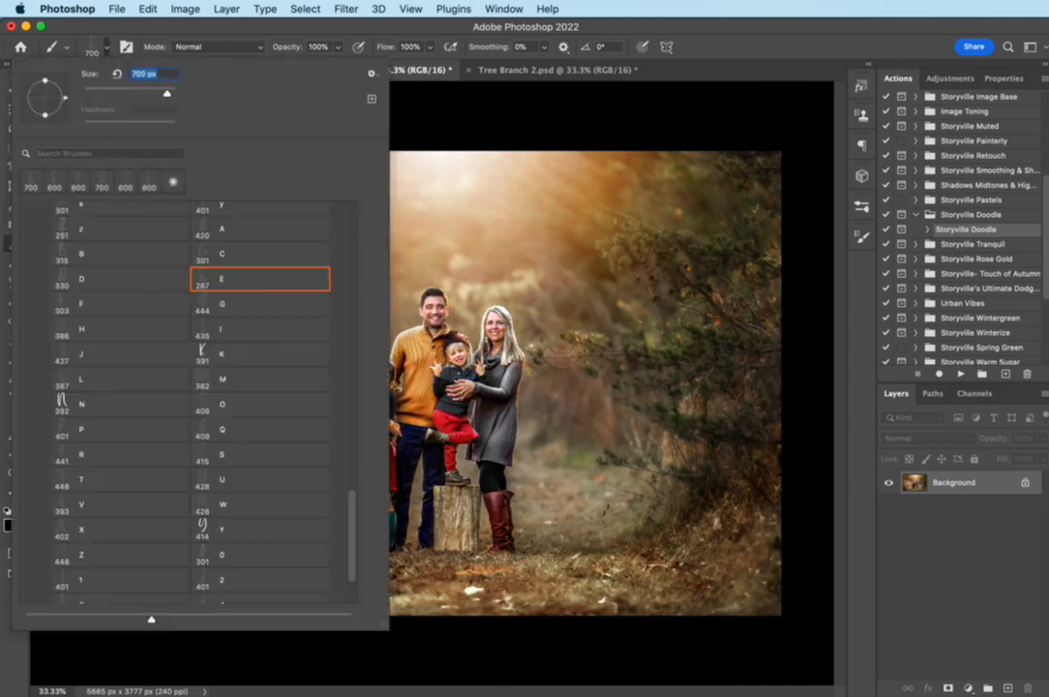
{"action": "left_click", "coordinate": [172, 176]}
{"action": "left_click", "coordinate": [763, 8]}
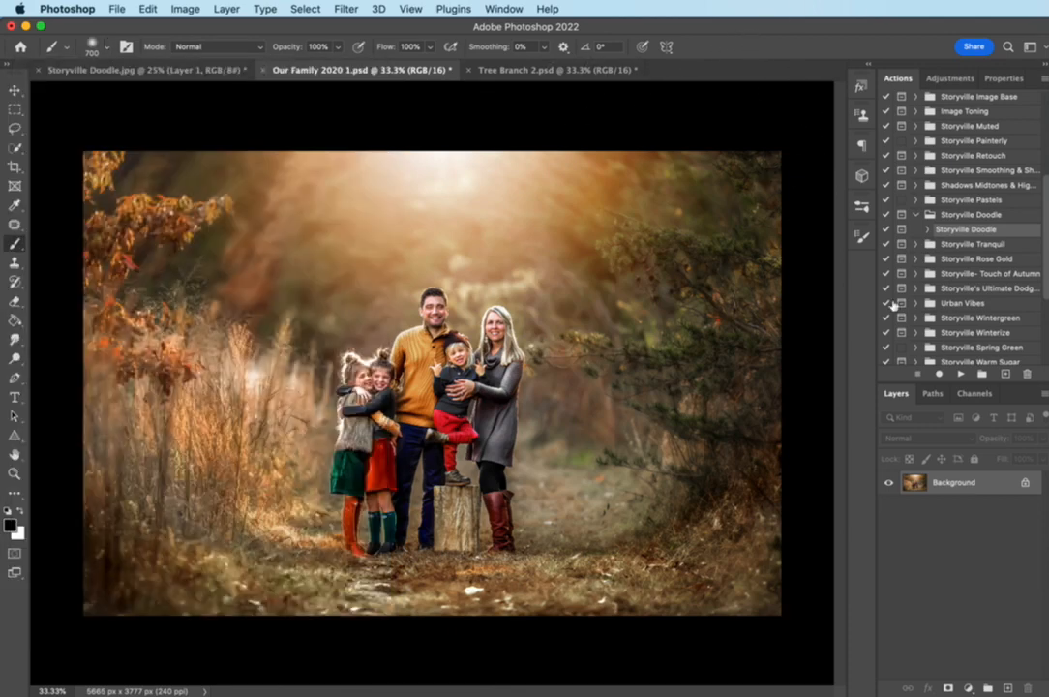
{"action": "left_click", "coordinate": [961, 373]}
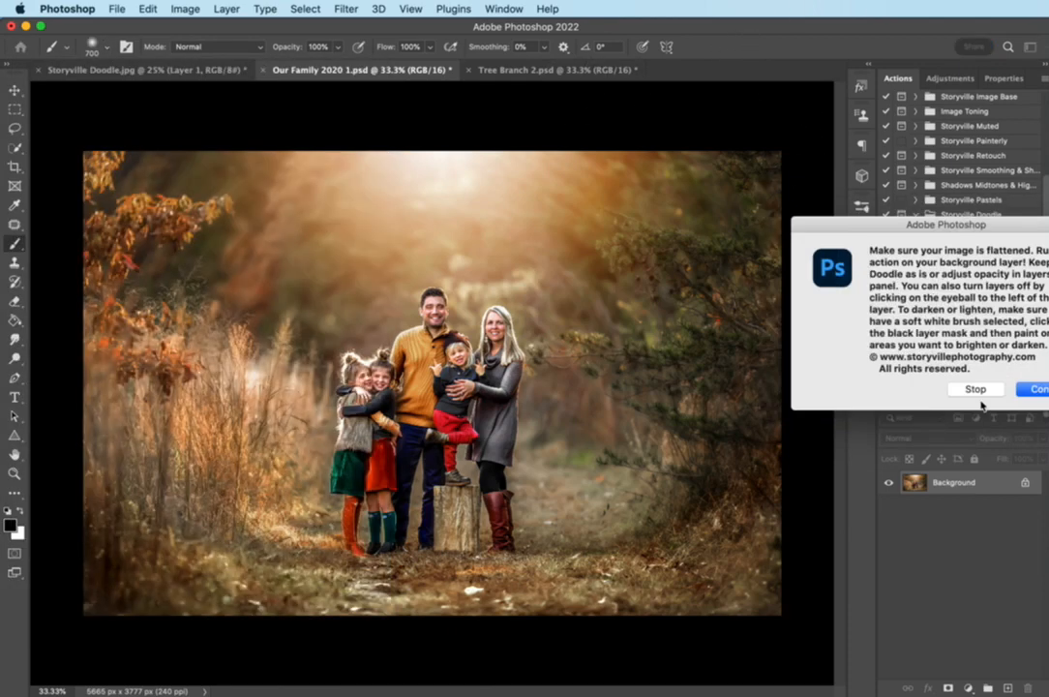
{"action": "left_click", "coordinate": [1036, 389]}
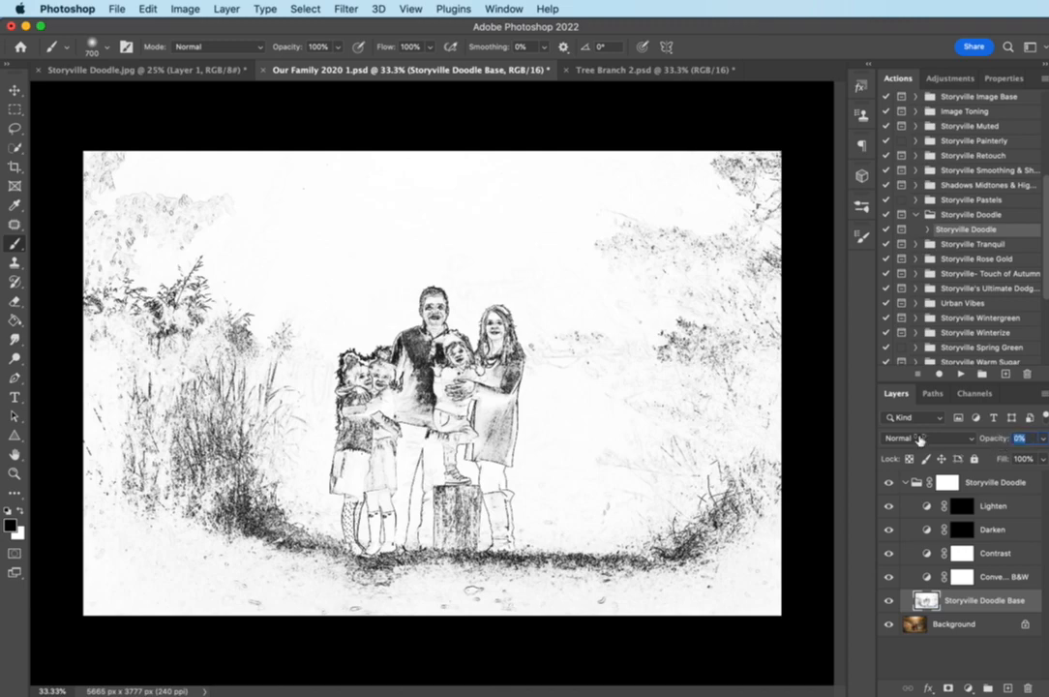
Set the Storyville Doodle Base layer's opacity to 36% and preview the image in colour by toggling the black-and-white conversion layer.
{"action": "mouse_move", "coordinate": [1000, 443]}
{"action": "left_mouse_down"}
{"action": "mouse_move", "coordinate": [920, 439]}
{"action": "mouse_move", "coordinate": [947, 446]}
{"action": "left_mouse_up"}
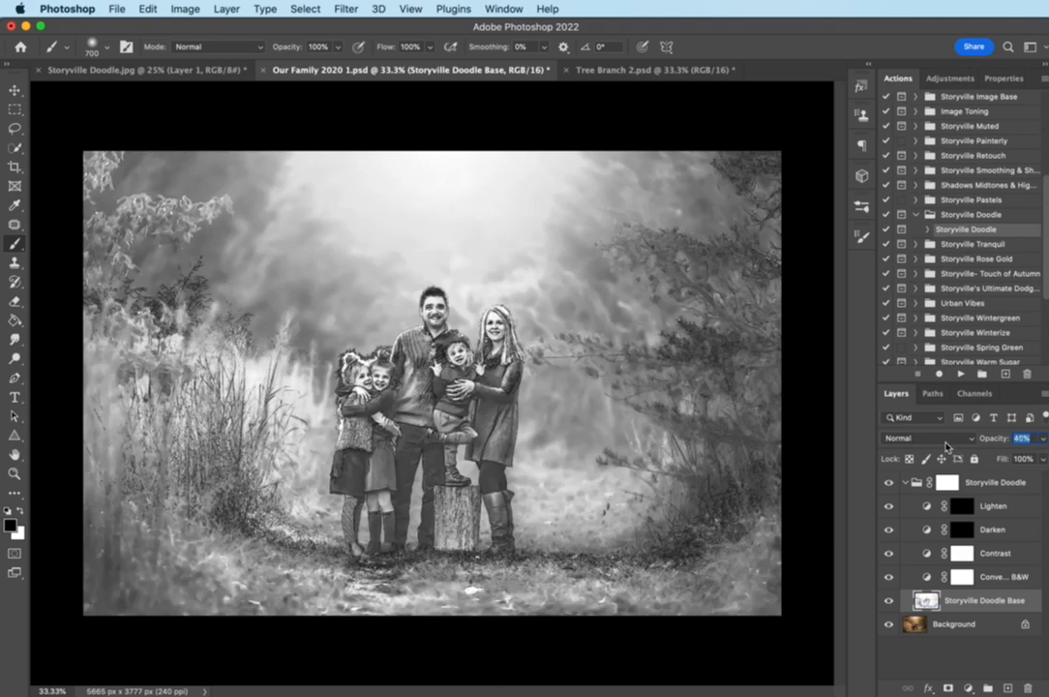
{"action": "left_click_drag", "start_coordinate": [942, 446], "coordinate": [943, 445]}
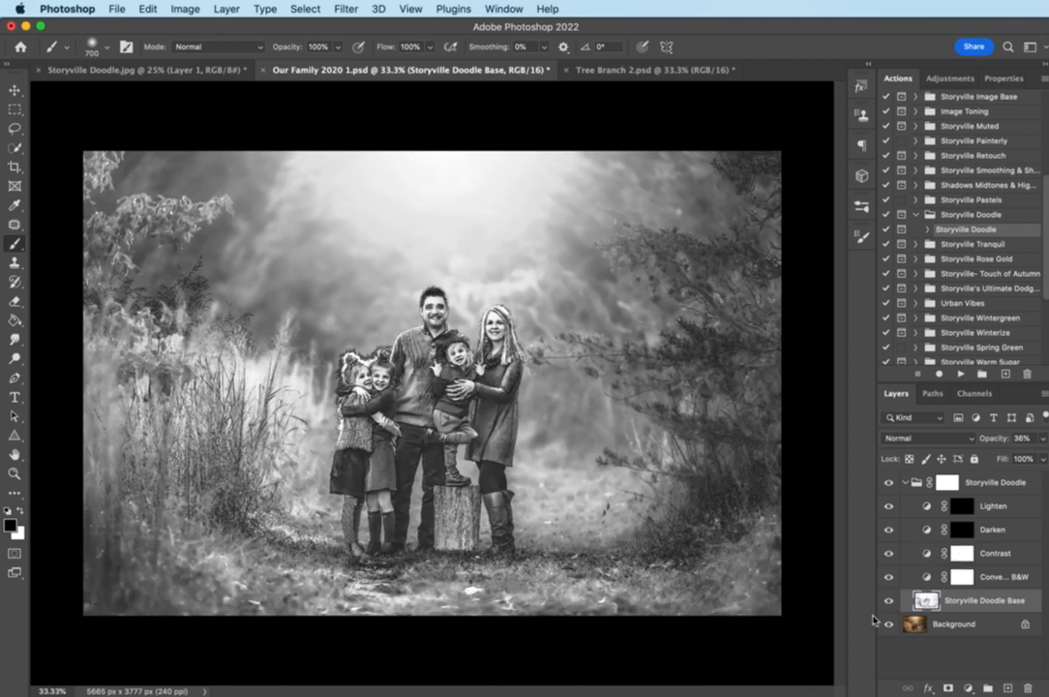
{"action": "left_click", "coordinate": [891, 578]}
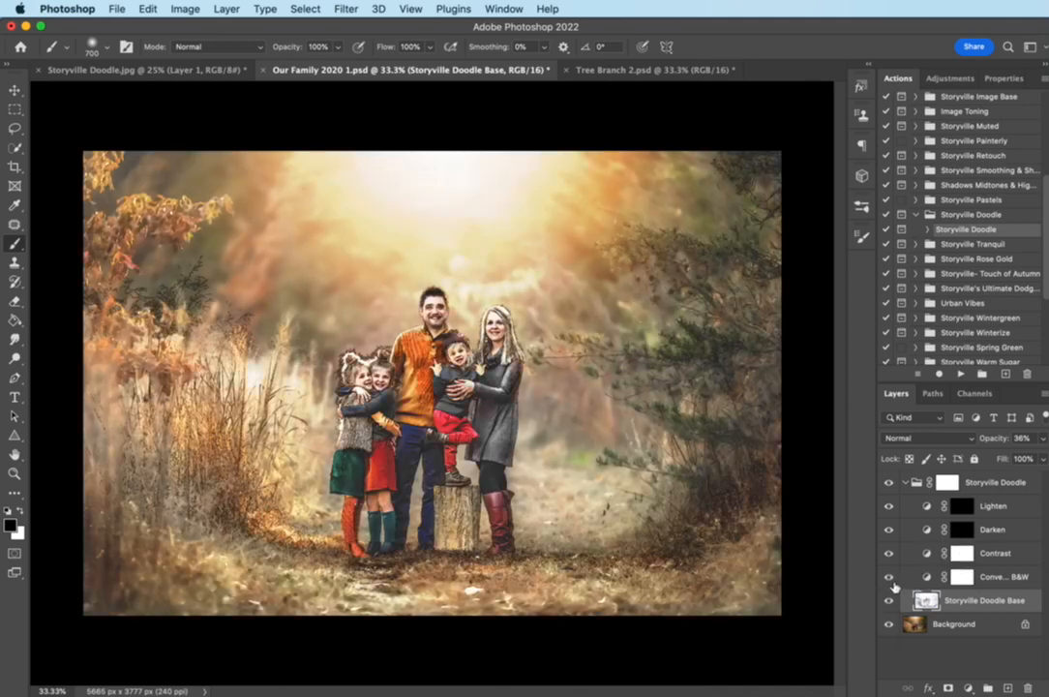
{"action": "left_click", "coordinate": [890, 577]}
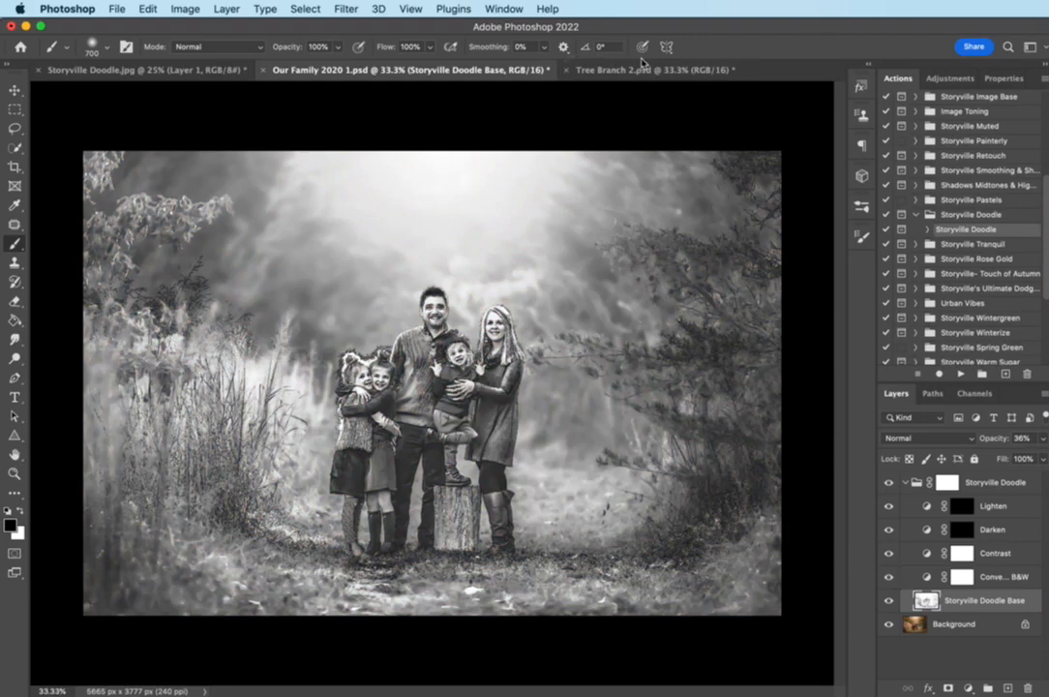
Switch to Tree Branch 2.psd and run the Storyville Doodle action on it.
{"action": "left_click", "coordinate": [581, 70]}
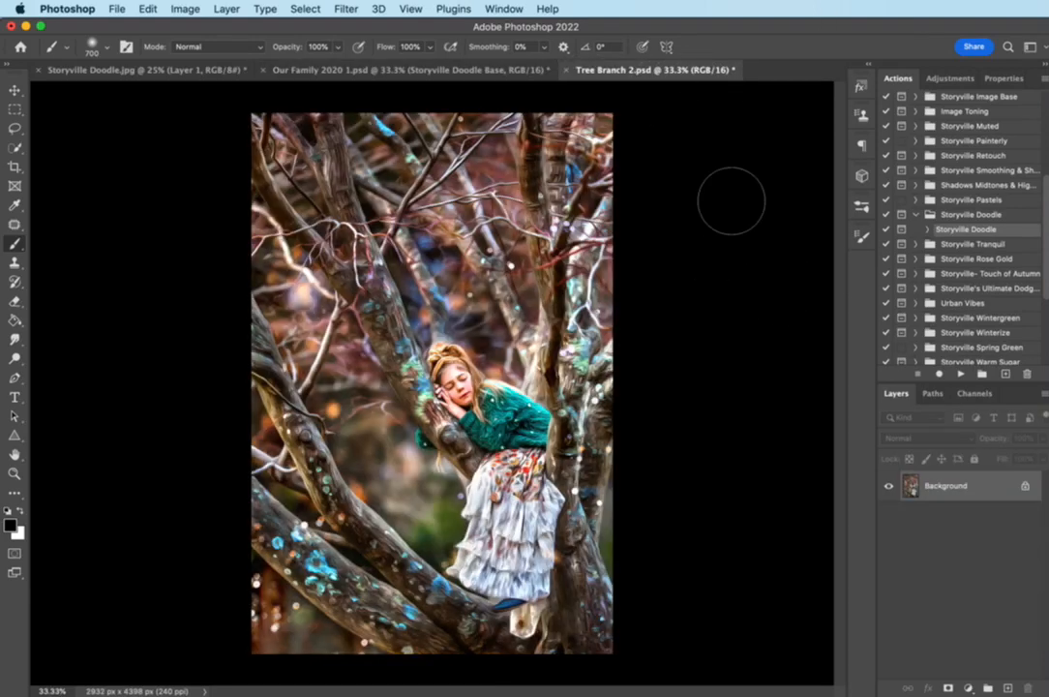
{"action": "left_click", "coordinate": [961, 373]}
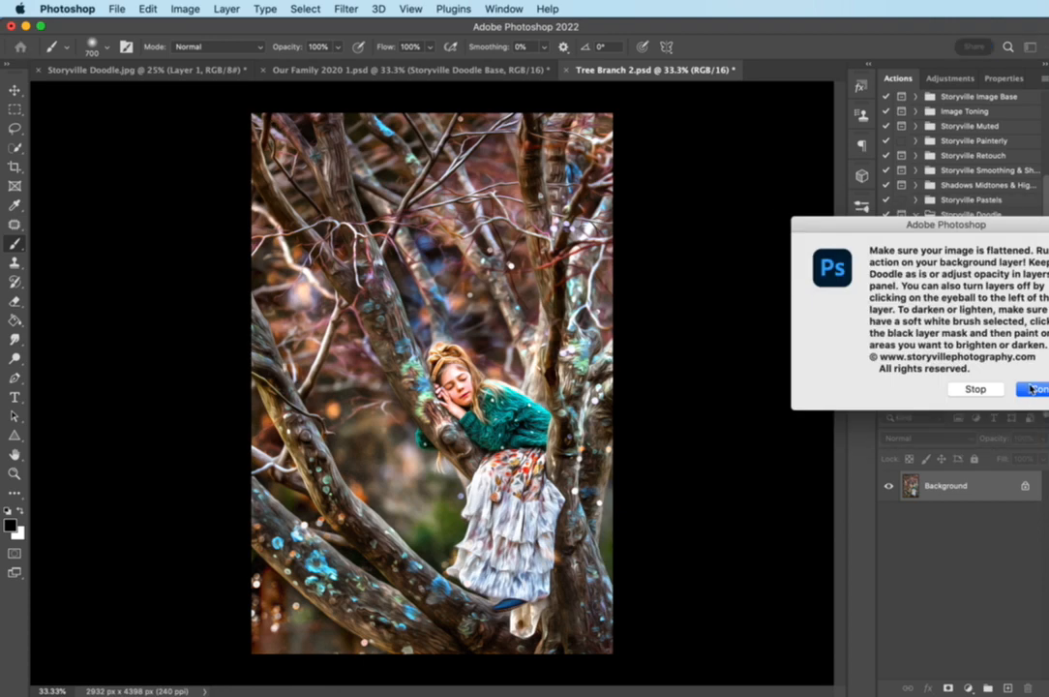
{"action": "left_click", "coordinate": [1032, 390]}
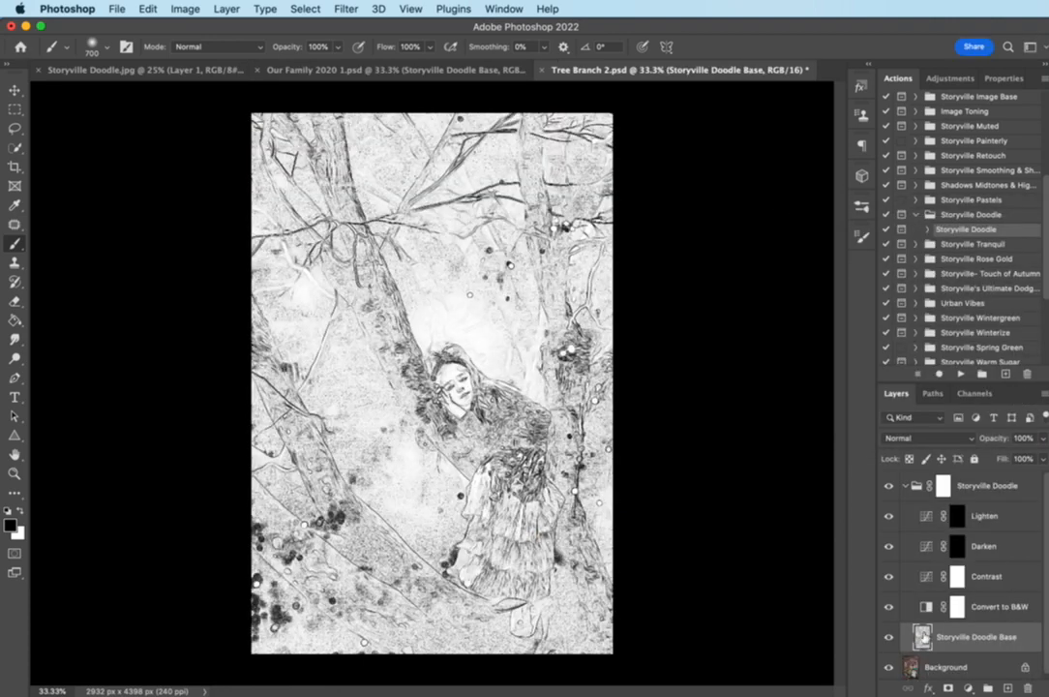
Set the Storyville Doodle Base layer's opacity to 57% and hide the Convert to B&W layer.
{"action": "left_click", "coordinate": [1008, 441]}
{"action": "mouse_move", "coordinate": [1008, 441]}
{"action": "left_mouse_down"}
{"action": "mouse_move", "coordinate": [908, 427]}
{"action": "mouse_move", "coordinate": [948, 431]}
{"action": "left_mouse_up"}
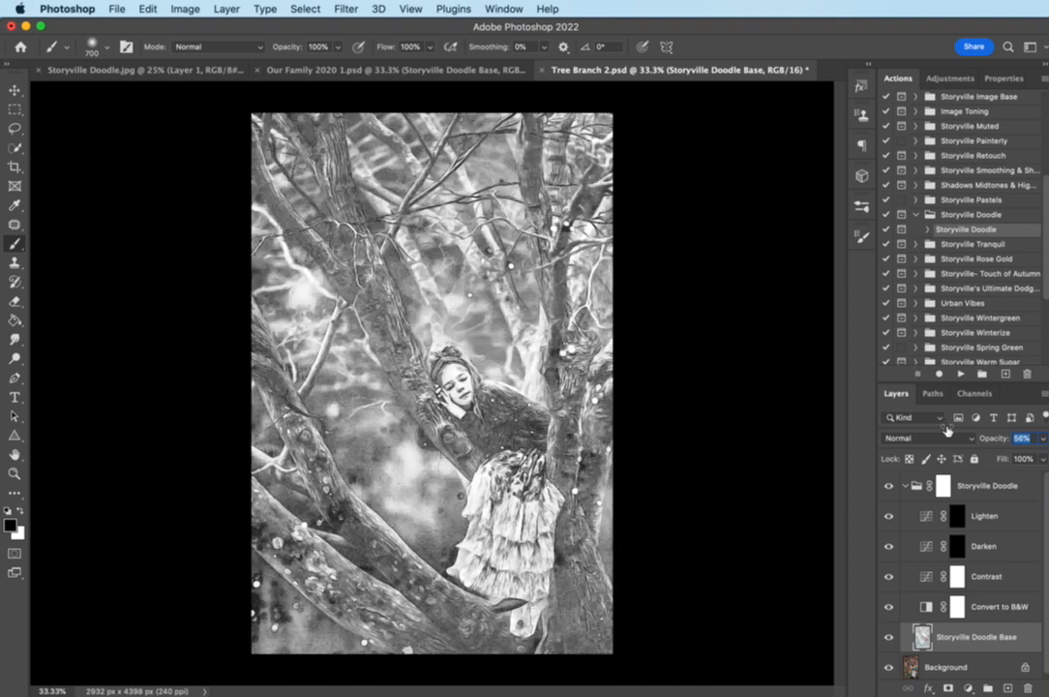
{"action": "left_click", "coordinate": [889, 607]}
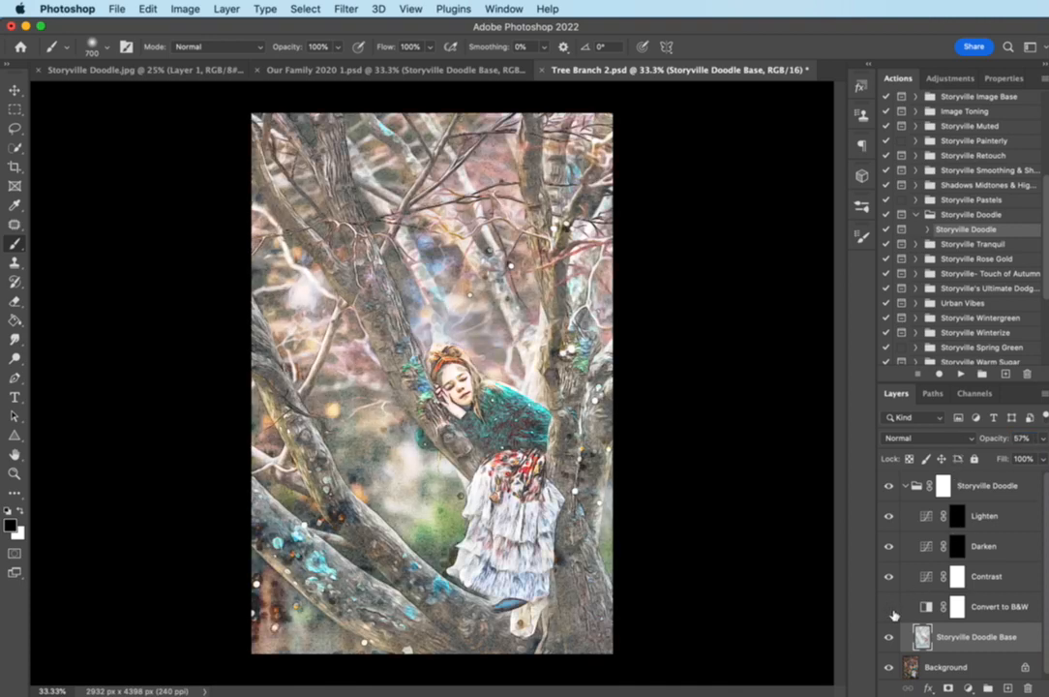
Collapse the Storyville Doodle group and toggle its visibility to compare the photo before and after.
{"action": "left_click", "coordinate": [904, 486]}
{"action": "left_click", "coordinate": [890, 487]}
{"action": "left_click", "coordinate": [889, 487]}
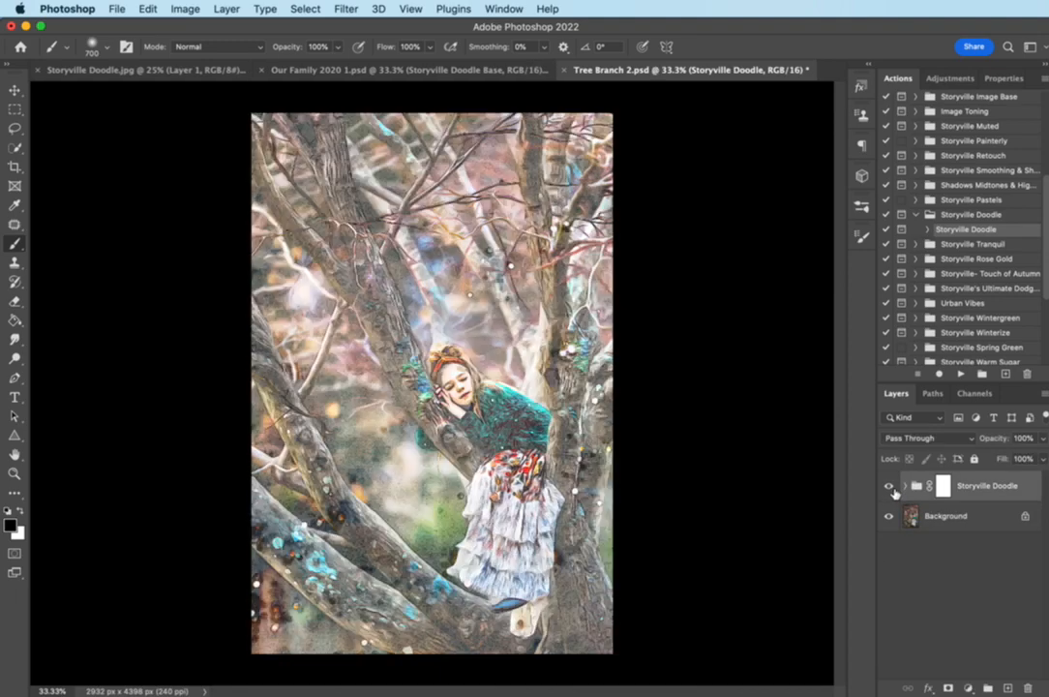
Paint white on the Darken layer's mask over the girl and her surroundings, and reduce that layer's opacity.
{"action": "left_click", "coordinate": [904, 486]}
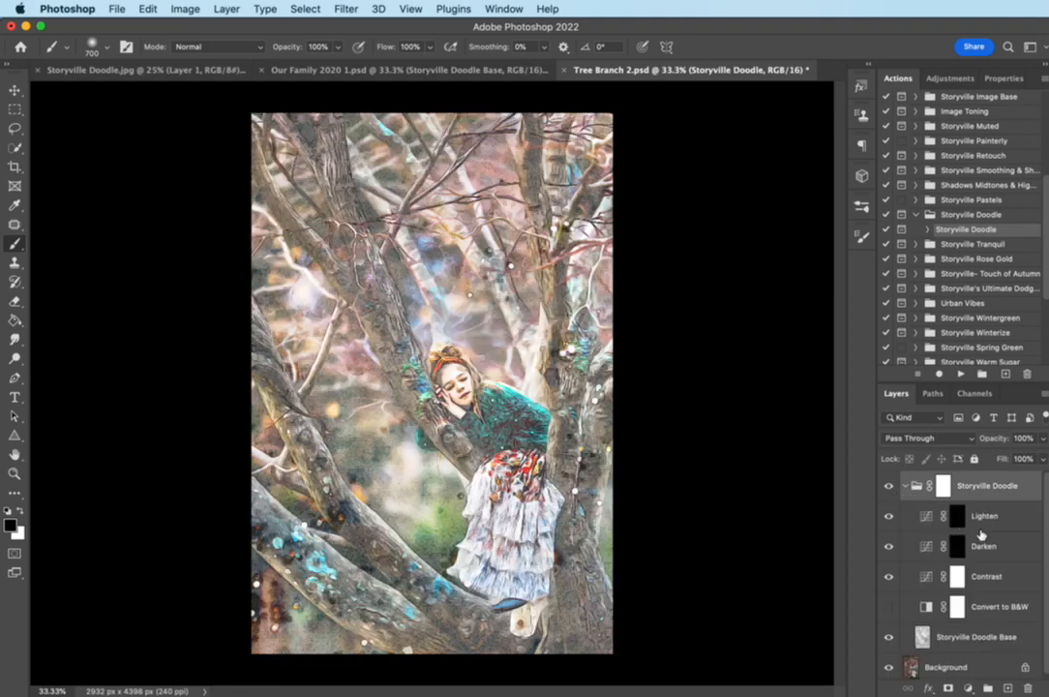
{"action": "left_click", "coordinate": [951, 547]}
{"action": "key", "text": "x"}
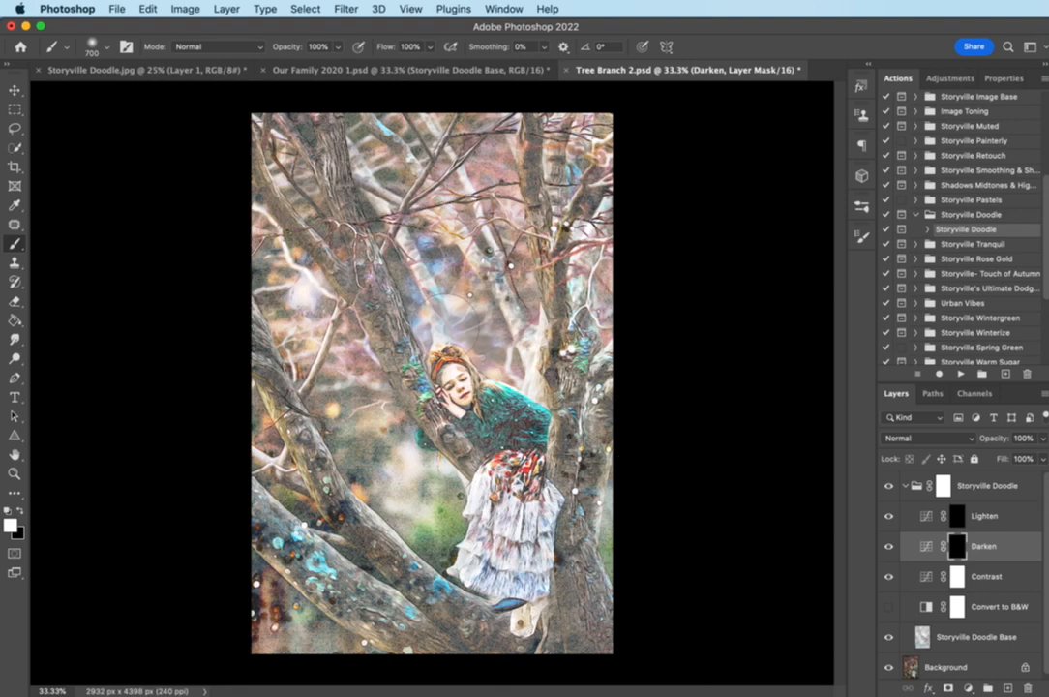
{"action": "left_click_drag", "start_coordinate": [383, 257], "coordinate": [464, 387]}
{"action": "mouse_move", "coordinate": [517, 441]}
{"action": "left_mouse_down"}
{"action": "mouse_move", "coordinate": [477, 426]}
{"action": "mouse_move", "coordinate": [503, 583]}
{"action": "mouse_move", "coordinate": [550, 411]}
{"action": "left_mouse_up"}
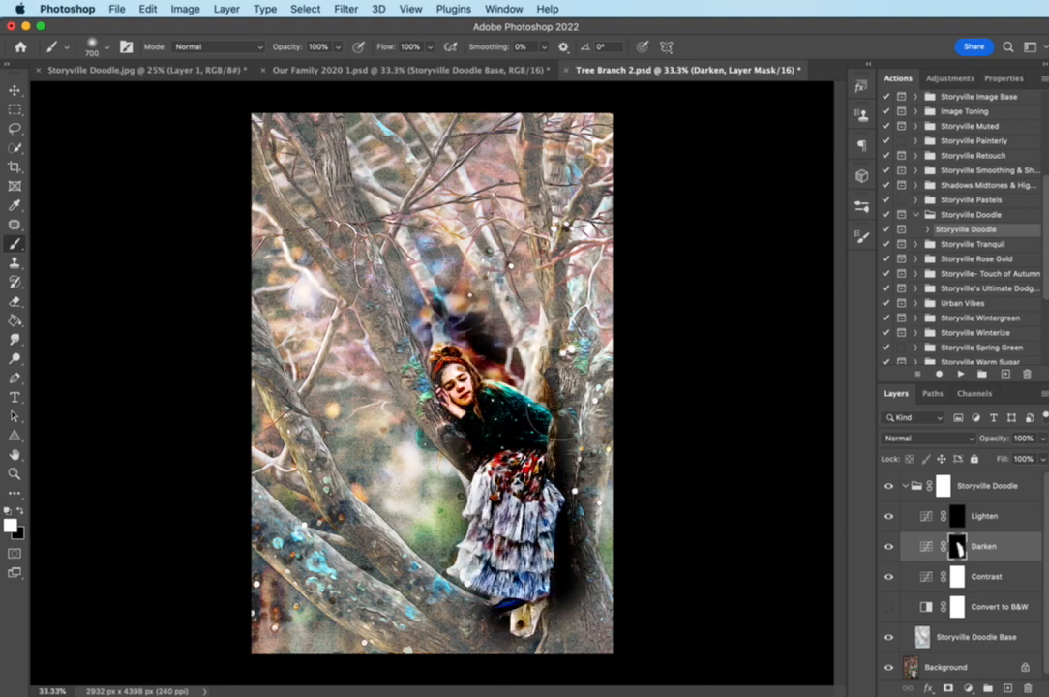
{"action": "left_click_drag", "start_coordinate": [1001, 438], "coordinate": [934, 436]}
Paint white on the Lighten layer's mask over the girl's sweater and set that layer's opacity to 67%.
{"action": "left_click", "coordinate": [956, 517]}
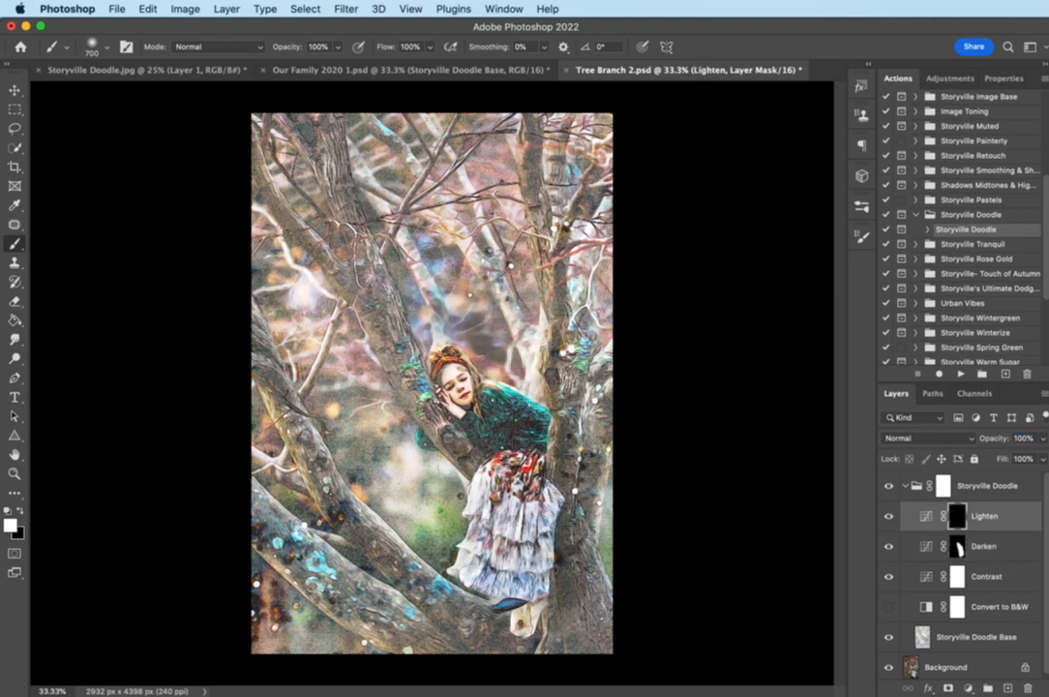
{"action": "mouse_move", "coordinate": [511, 418]}
{"action": "left_mouse_down"}
{"action": "mouse_move", "coordinate": [486, 436]}
{"action": "mouse_move", "coordinate": [521, 418]}
{"action": "left_mouse_up"}
{"action": "left_click_drag", "start_coordinate": [1002, 440], "coordinate": [971, 441]}
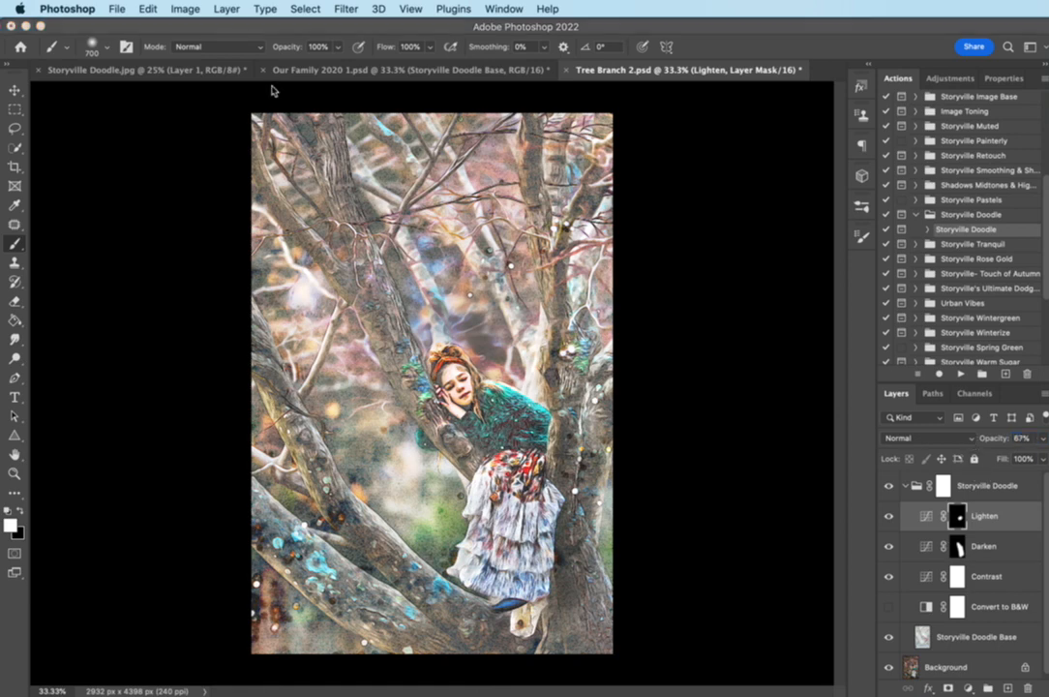
Return to the Storyville Doodle.jpg document.
{"action": "left_click", "coordinate": [201, 71]}
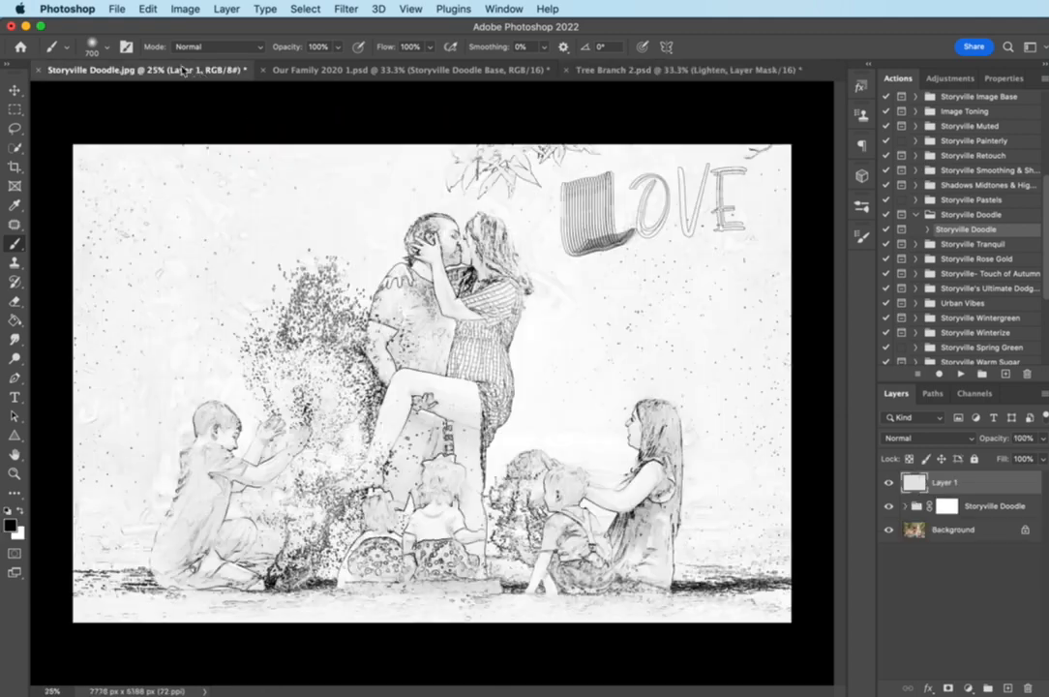